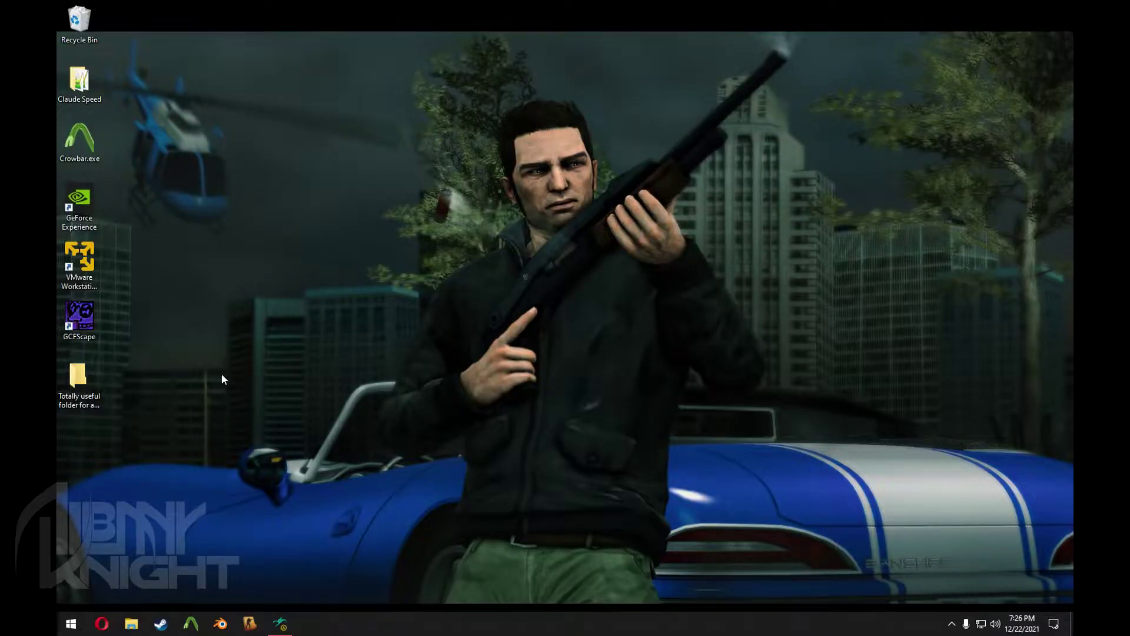
Launch GCFScape and reopen CS:GO's pak01_dir.vpk from recent files
double_click(83, 332)
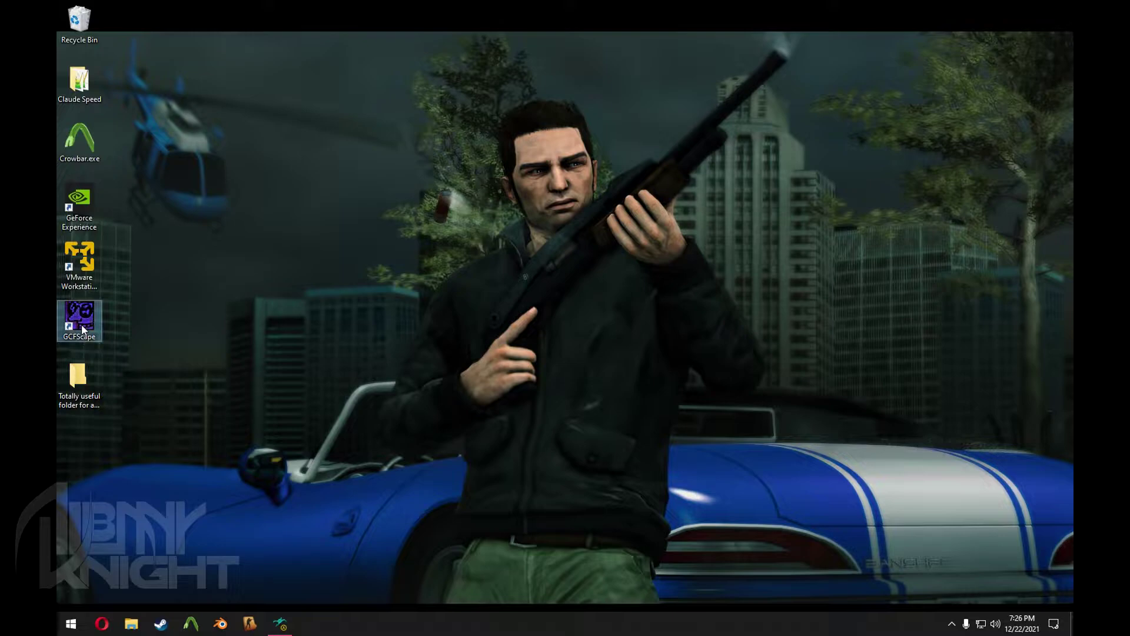
left_click(261, 128)
mouse_move(292, 166)
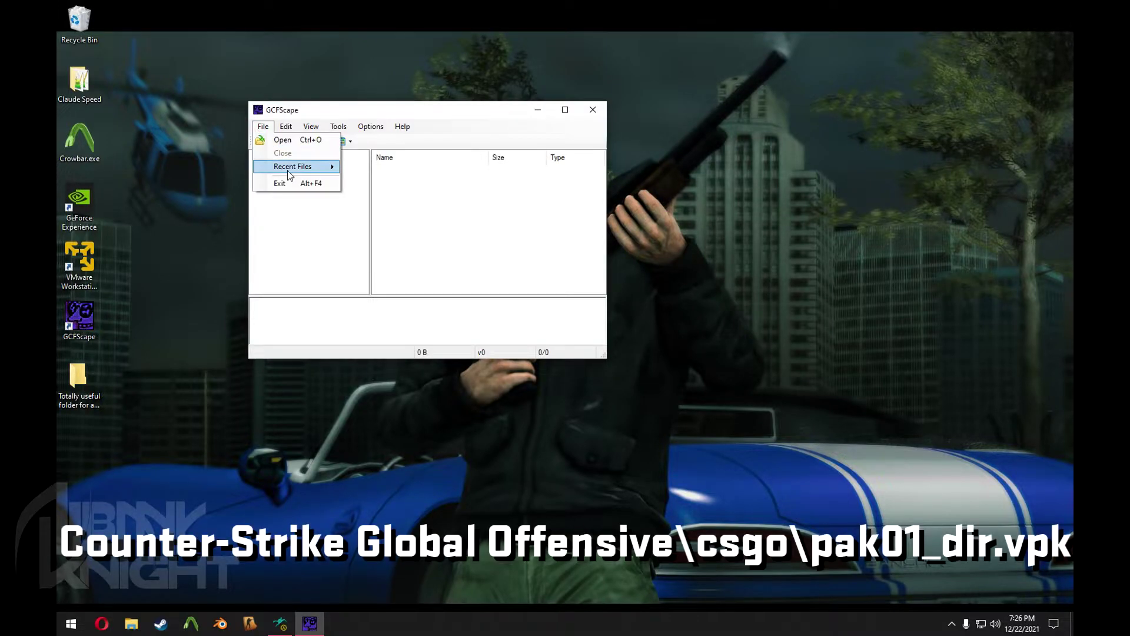
left_click(384, 176)
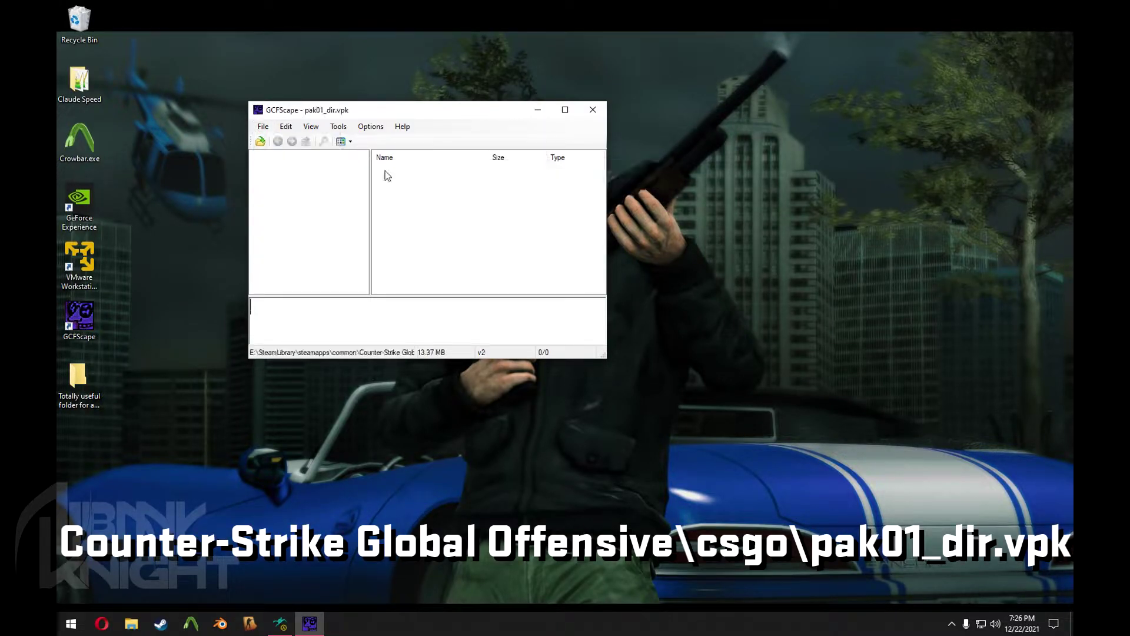
Browse the archive into models/player/custom_player/legacy
left_click(399, 202)
double_click(400, 202)
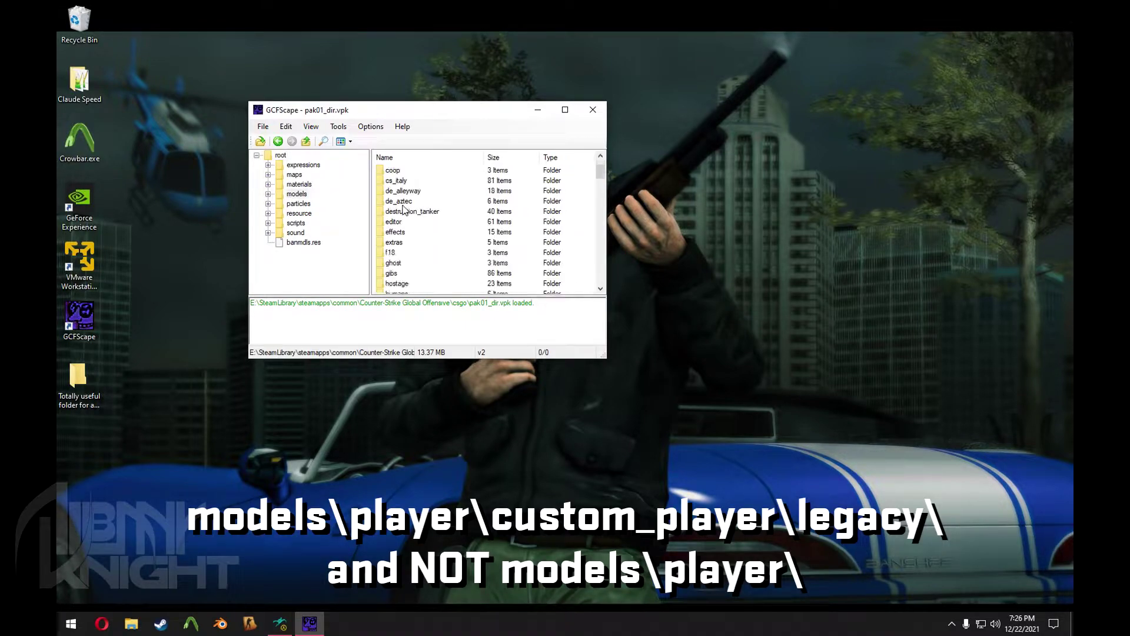
scroll(402, 208, "down", 2)
double_click(395, 212)
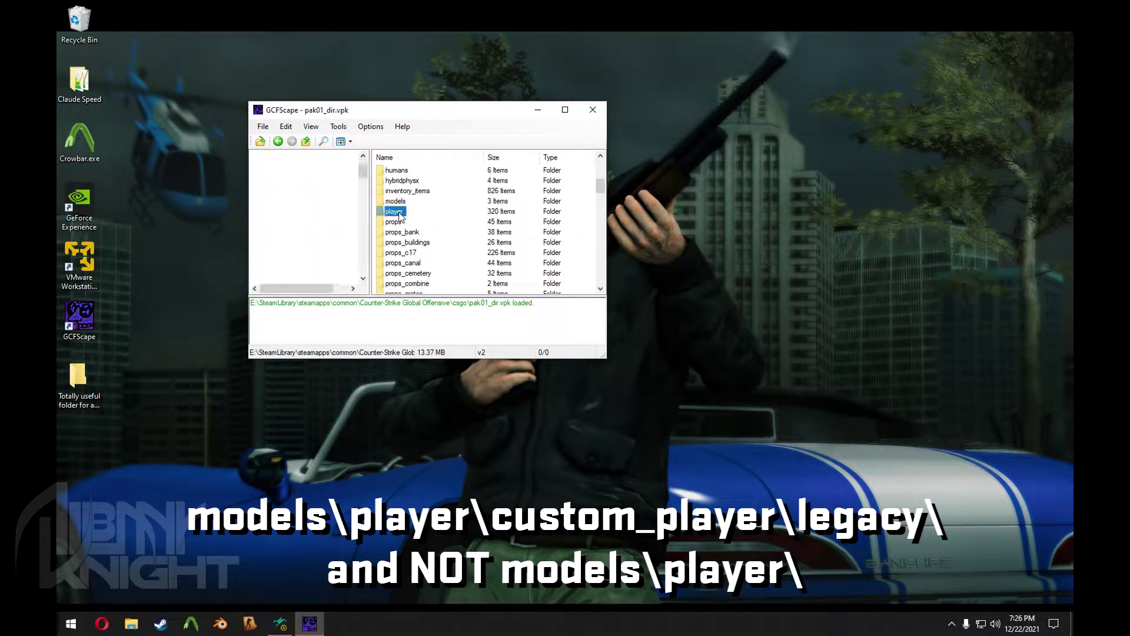
double_click(393, 181)
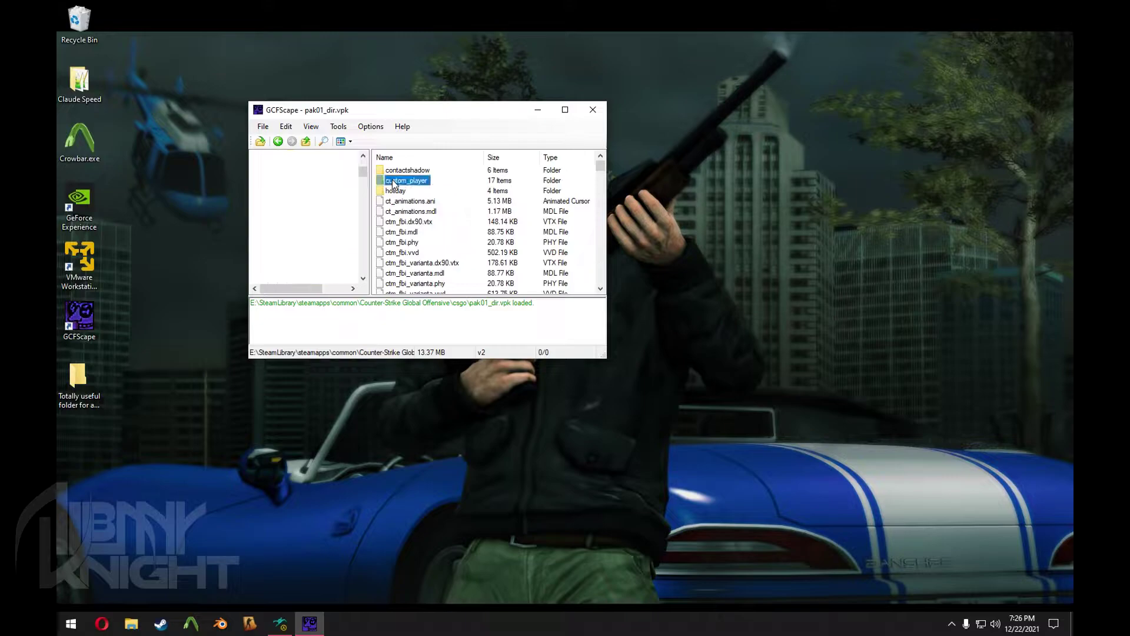
double_click(391, 172)
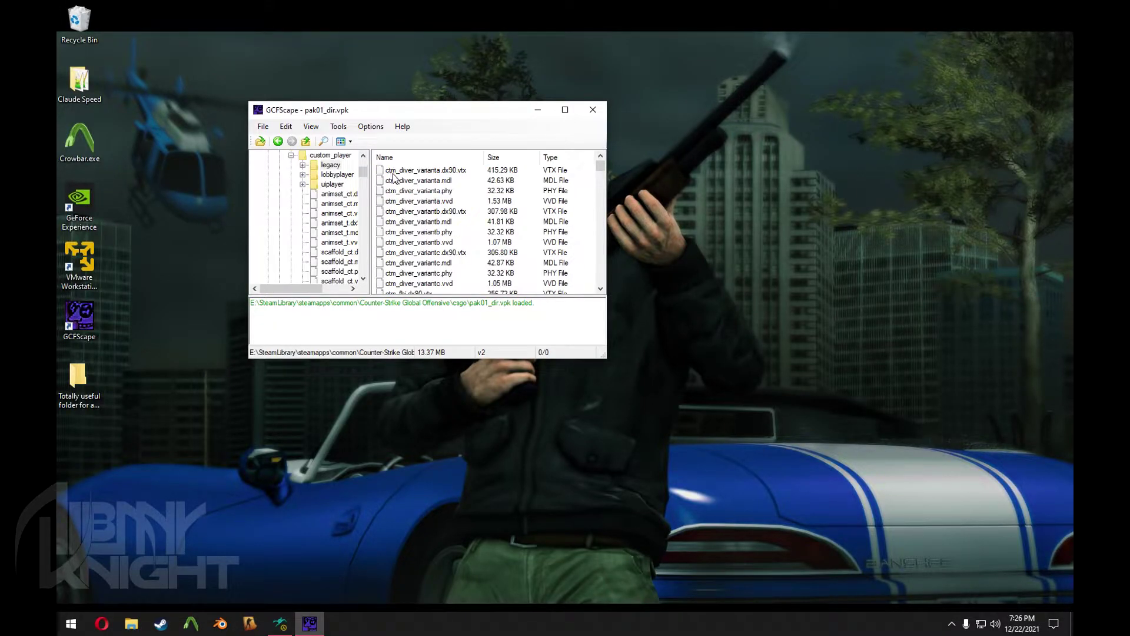
scroll(455, 228, "down", 2)
scroll(454, 227, "down", 1)
scroll(454, 228, "down", 2)
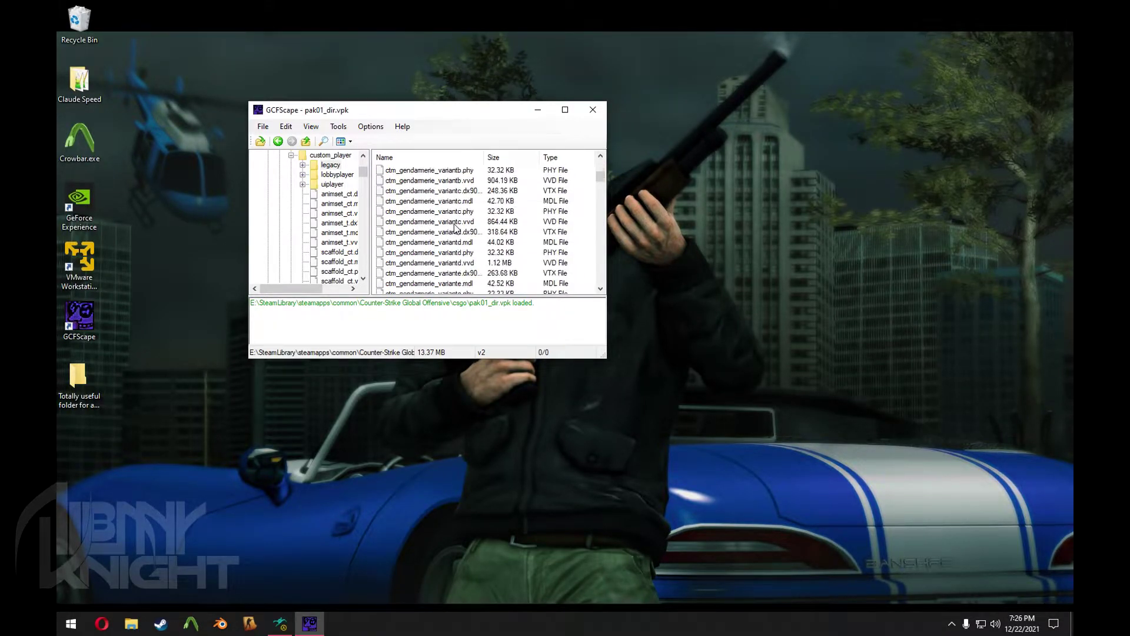
scroll(454, 228, "down", 2)
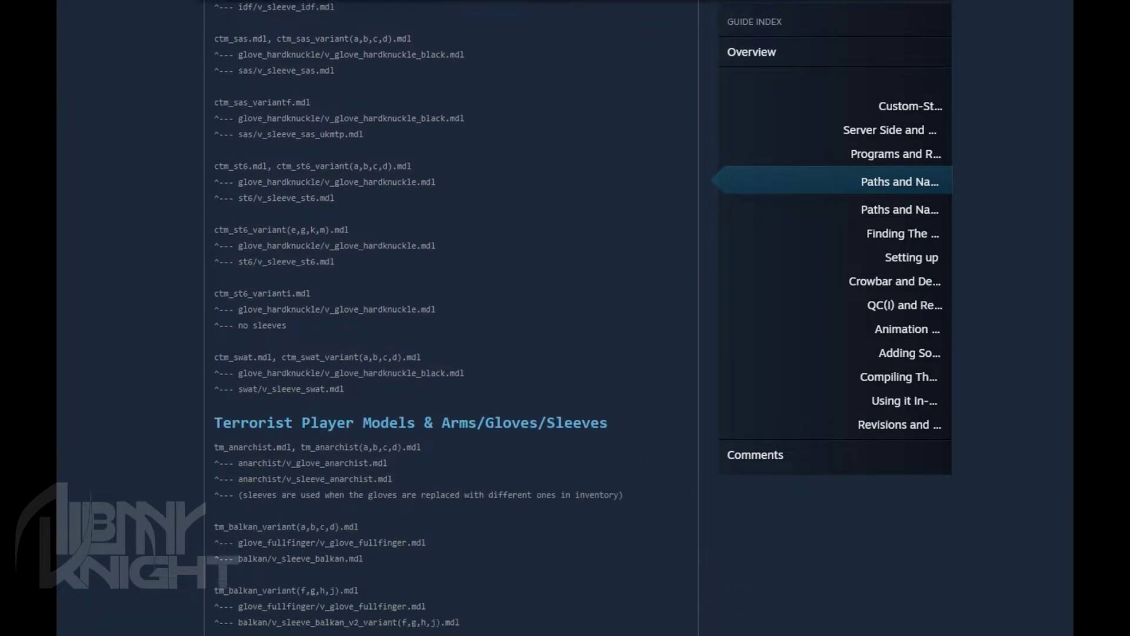
Return to Crowbar and review its CS:GO game setup paths
key("ctrl+v")
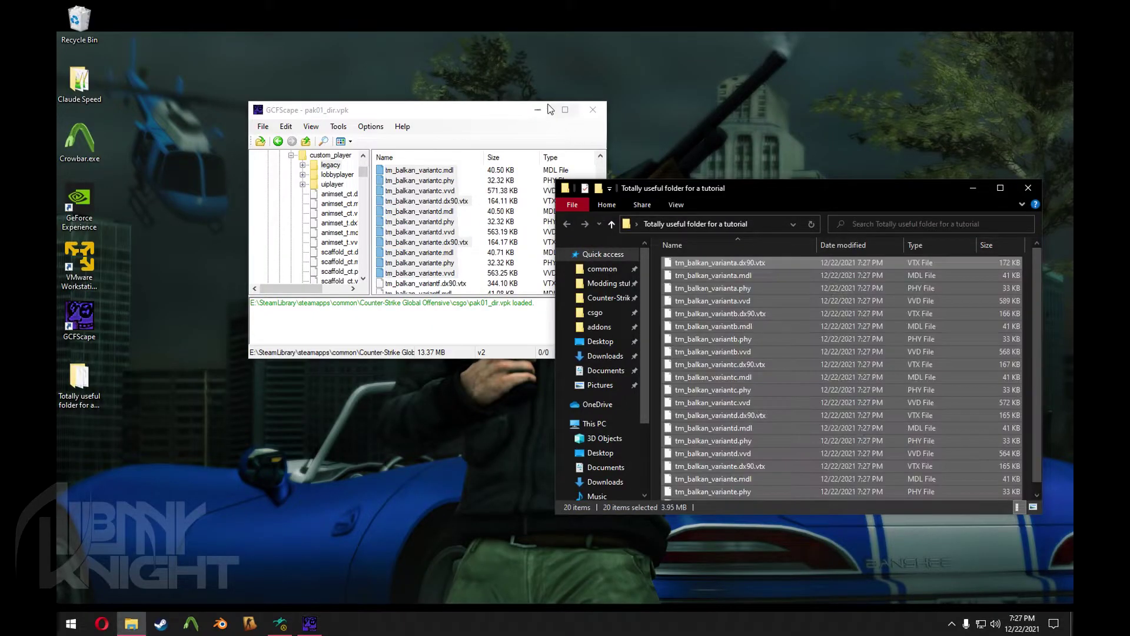
left_click(557, 110)
left_click(190, 624)
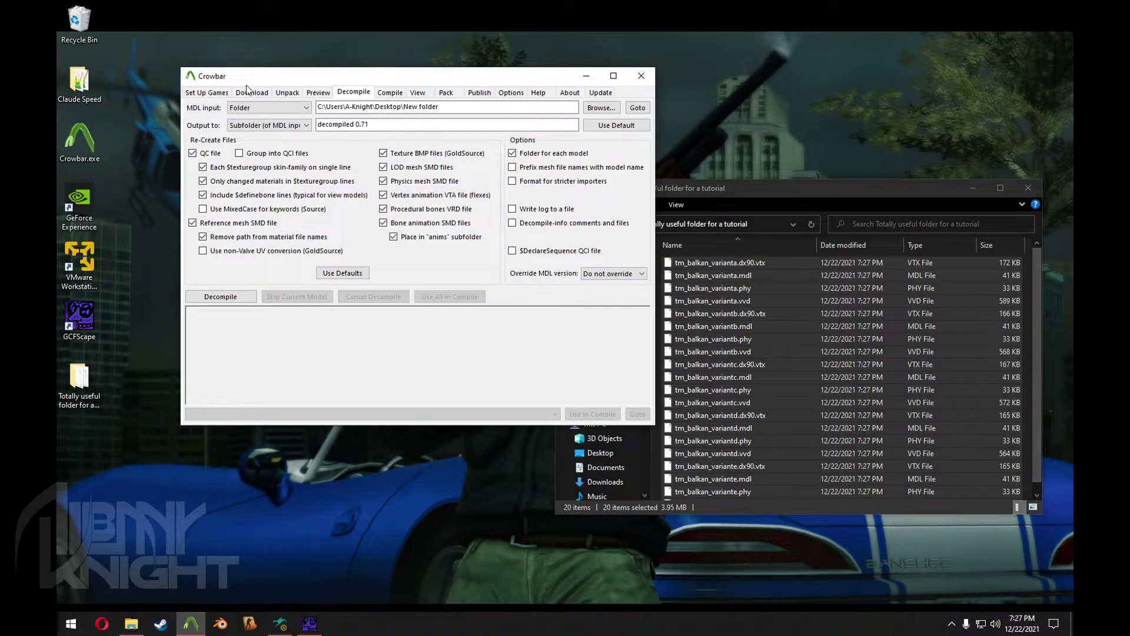
left_click(205, 93)
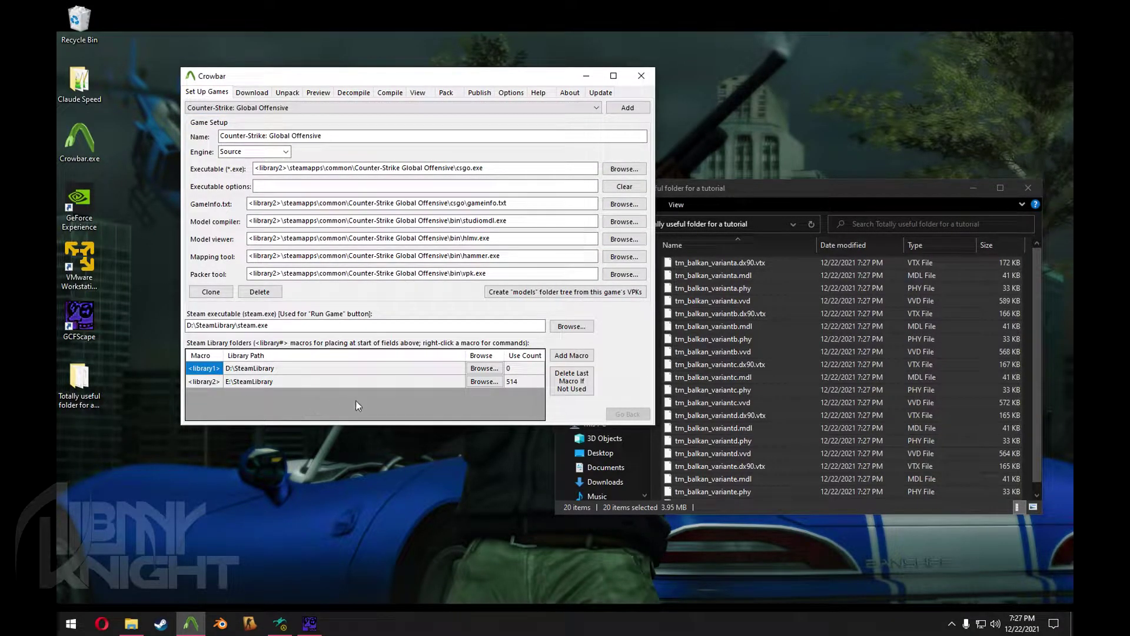
left_click(349, 93)
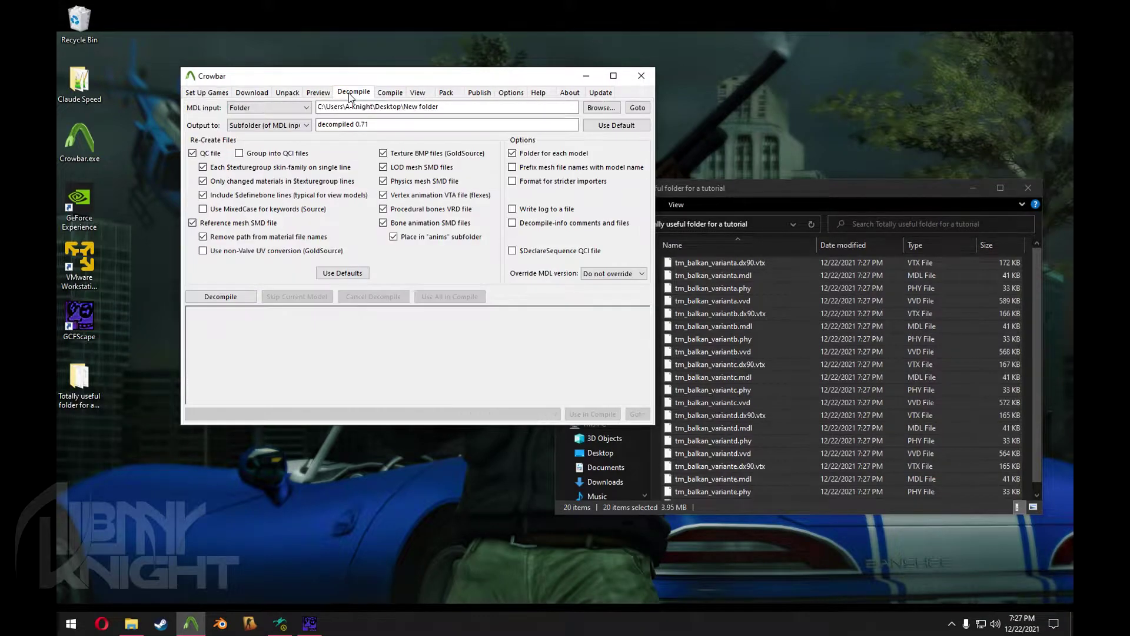
Keep output as 'Subfolder (of MDL input)' and decompile the dropped tutorial folder
left_click(270, 126)
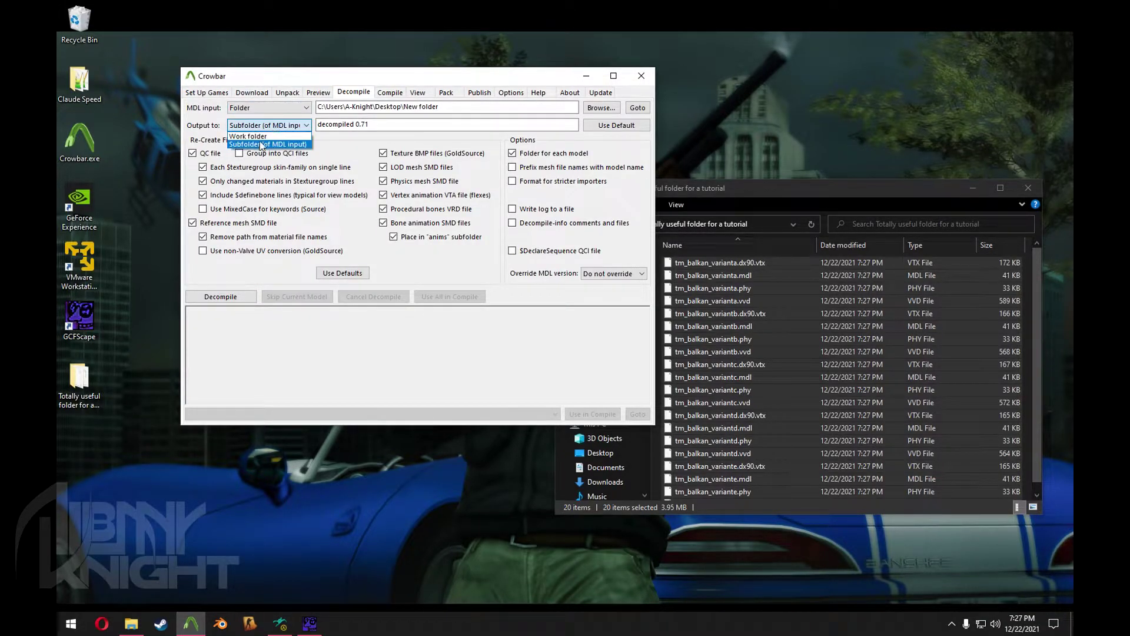
left_click(262, 145)
left_click(283, 125)
left_click(291, 143)
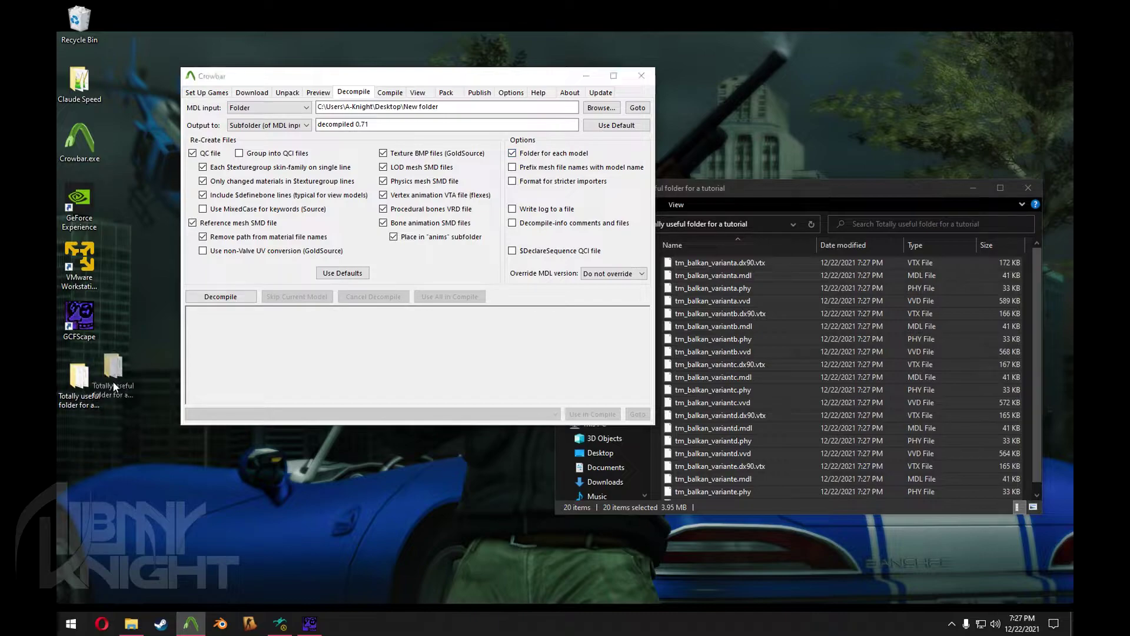
left_click_drag(79, 375, 323, 323)
left_click(222, 298)
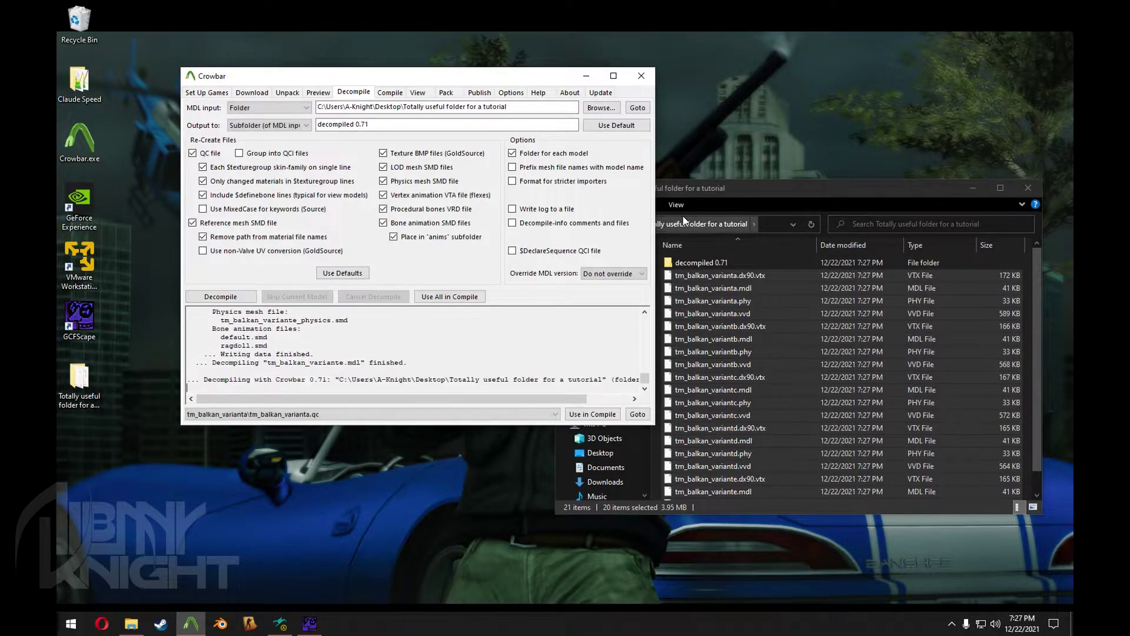
Set tm_balkan_varianta.mdl as Crowbar's single model input
left_click(743, 193)
left_click(704, 288)
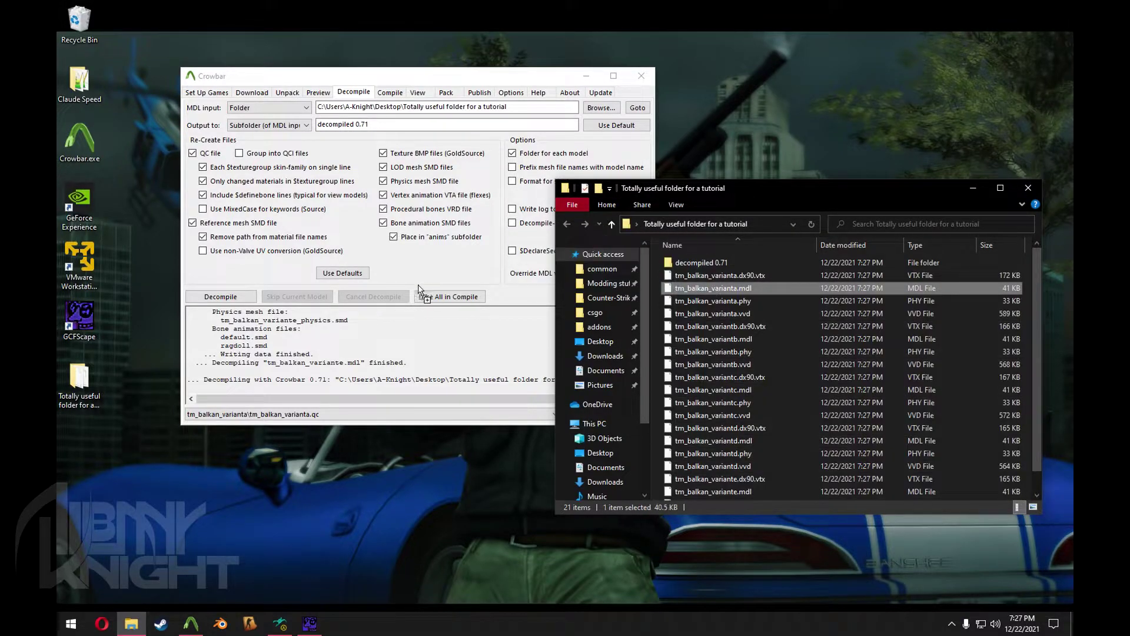
left_click_drag(704, 288, 313, 314)
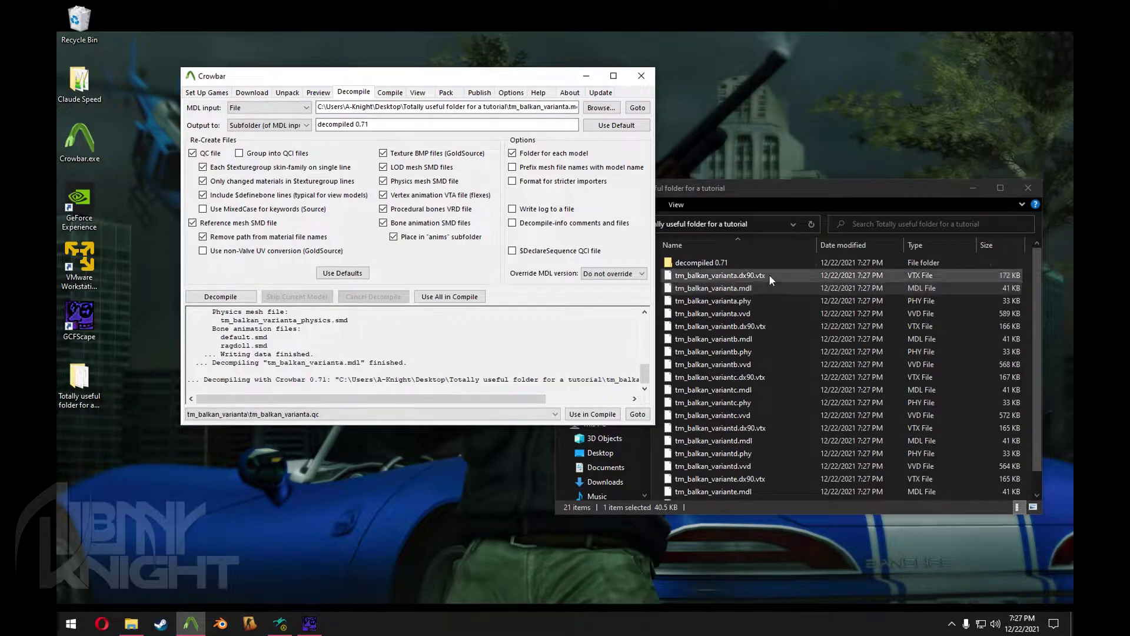
Open decompiled 0.71 > tm_balkan_varianta > tm_balkan_varianta.qc in Notepad++
double_click(738, 261)
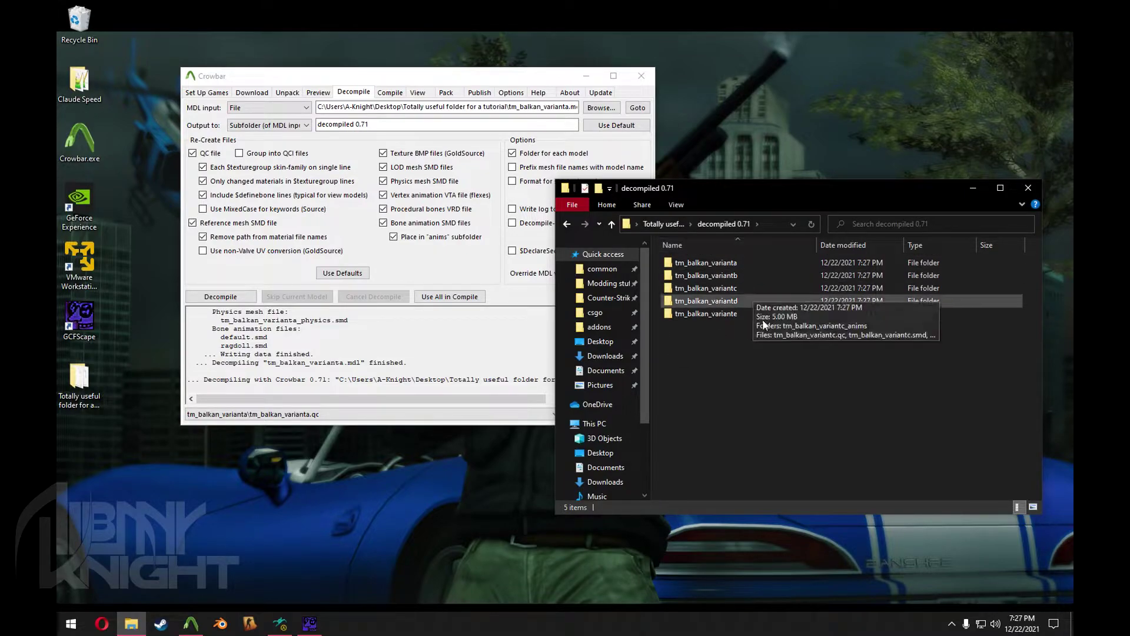
double_click(723, 265)
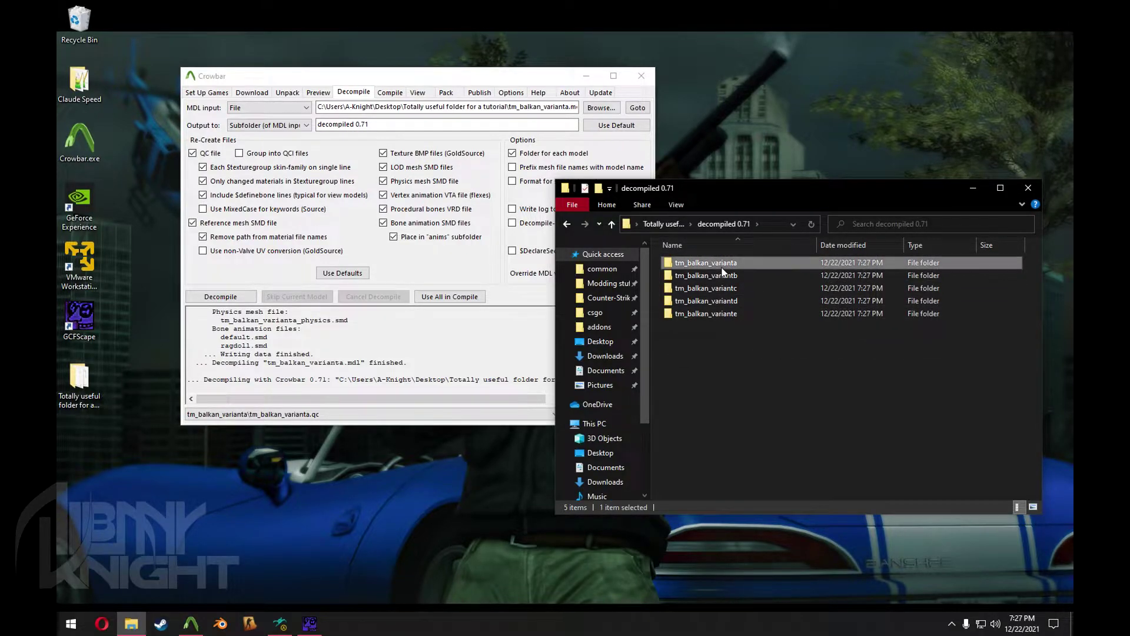
double_click(726, 277)
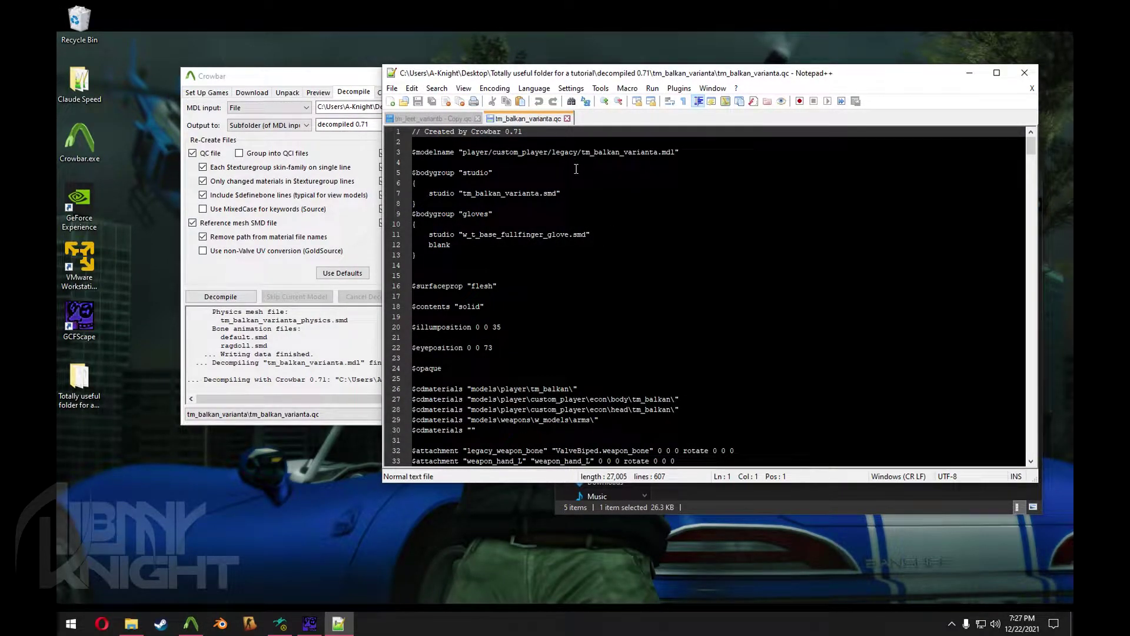
Change 'balkan' to 'phoenix' in the $modelname of variants a, b and c, saving variantc
double_click(620, 156)
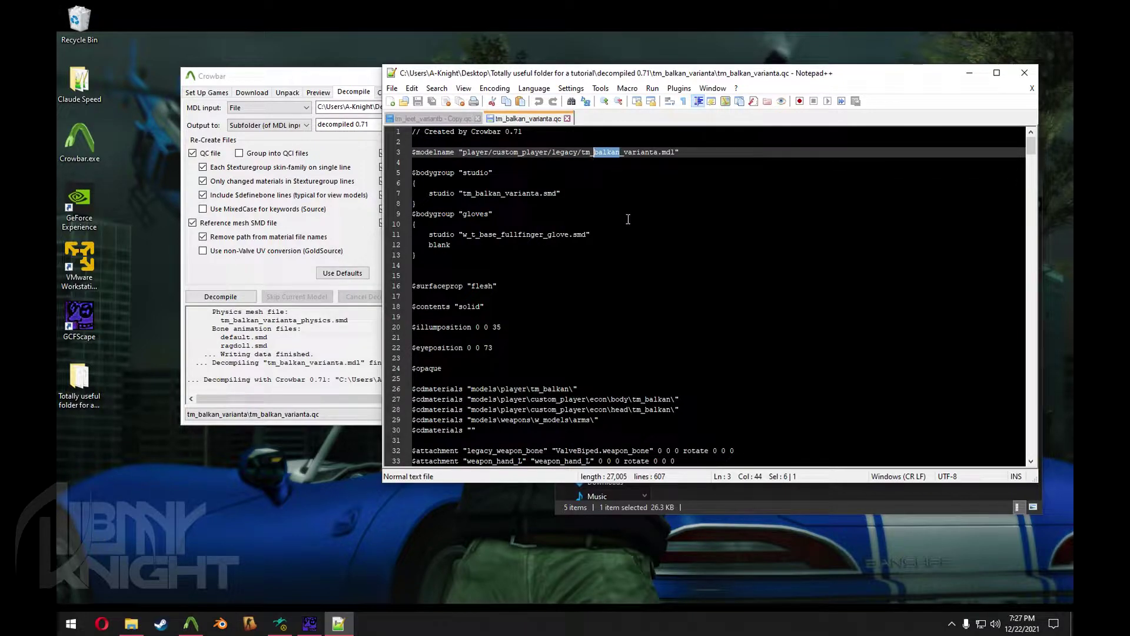
type("phoenix")
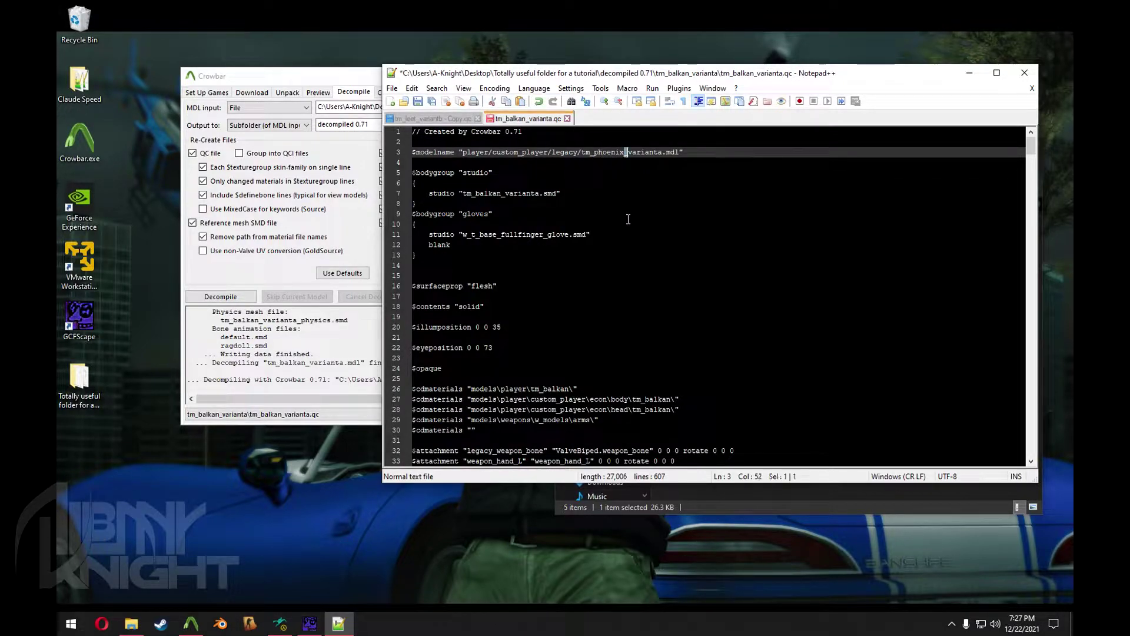
key("BackSpace")
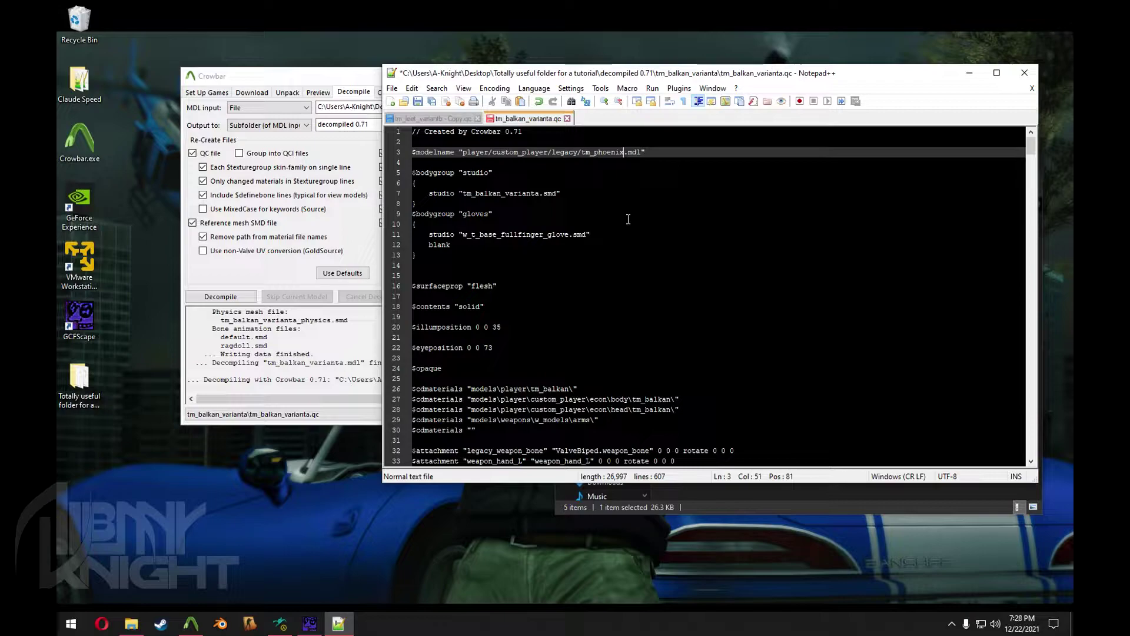
left_click(971, 73)
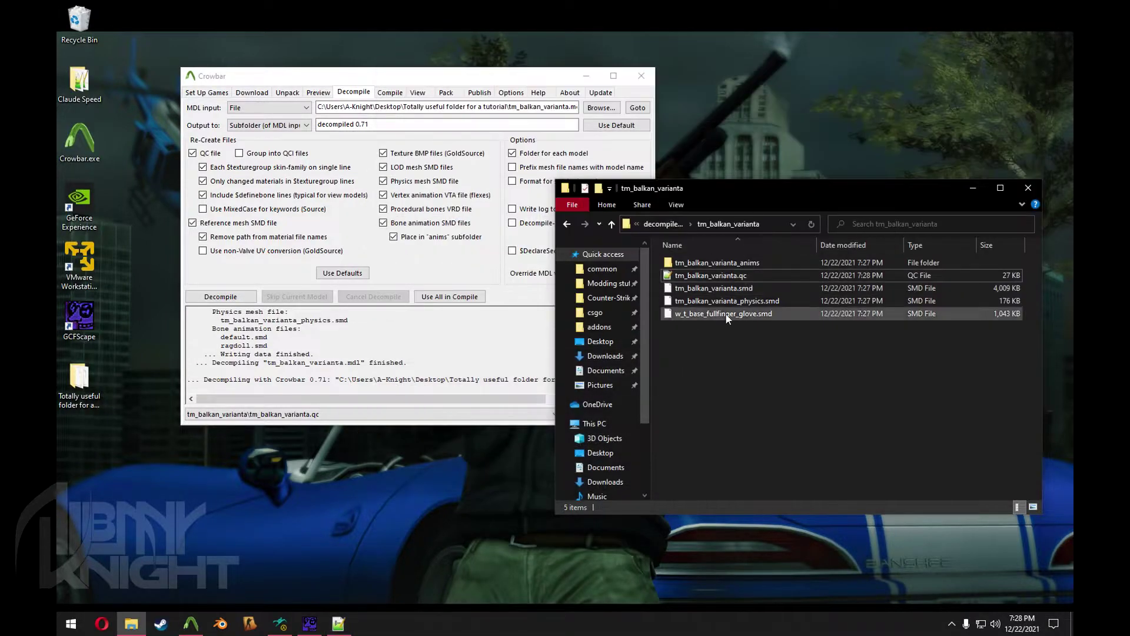
double_click(707, 316)
double_click(618, 152)
key("ctrl+v")
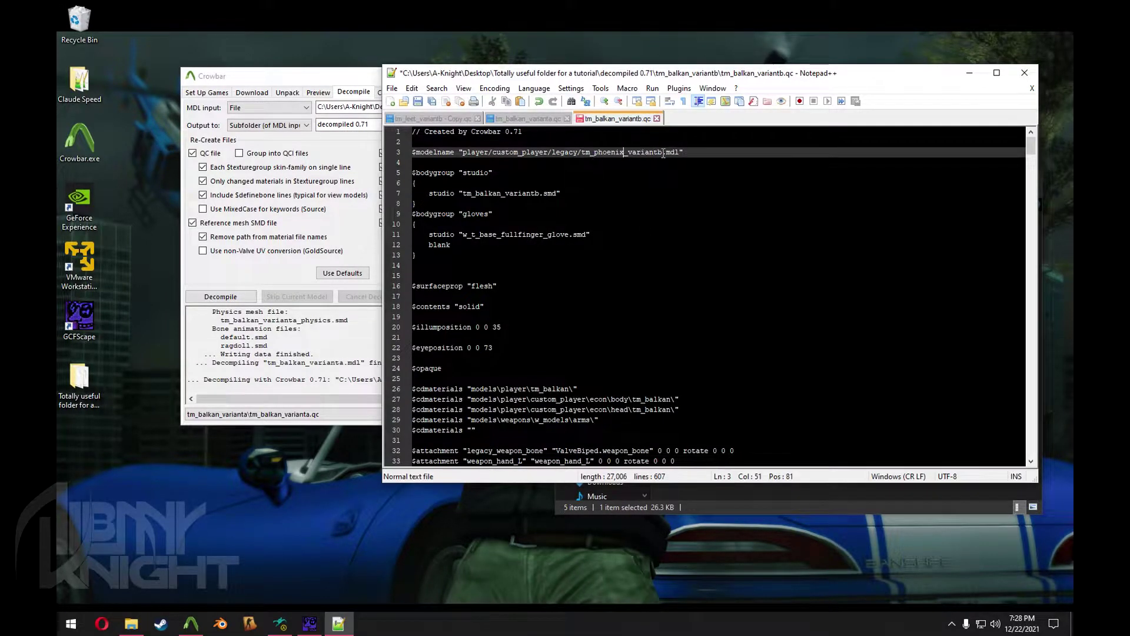
left_click(969, 73)
double_click(706, 329)
left_click_drag(593, 152, 624, 152)
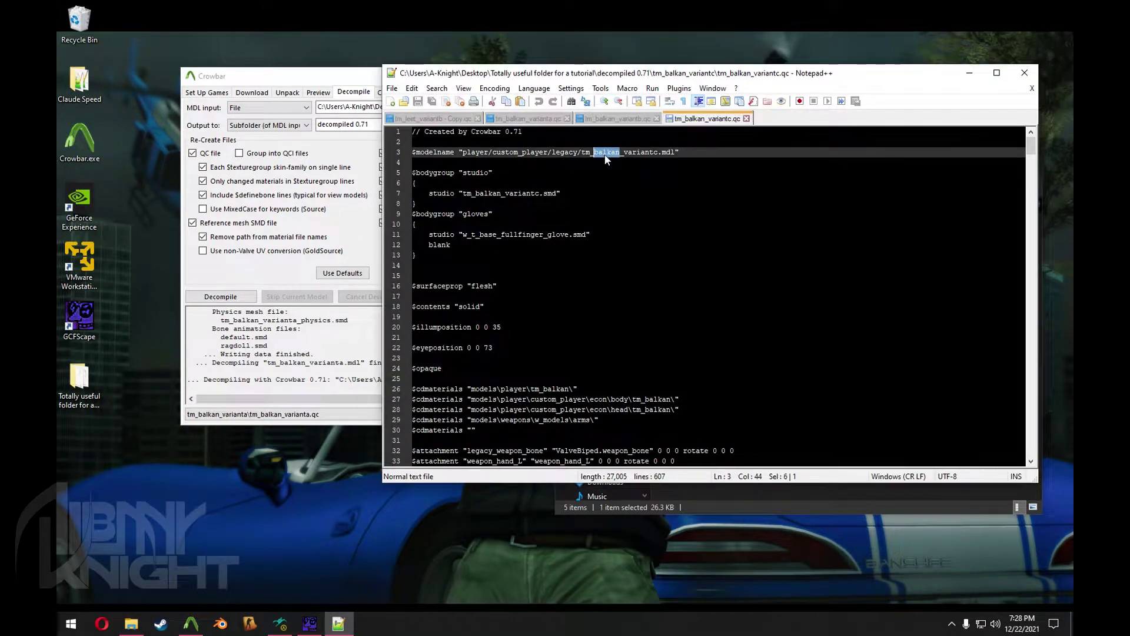
type("phoenix")
key("ctrl+s")
left_click(969, 73)
Change 'balkan' to 'phoenix' in the variantd and variante $modelname lines and save
double_click(719, 297)
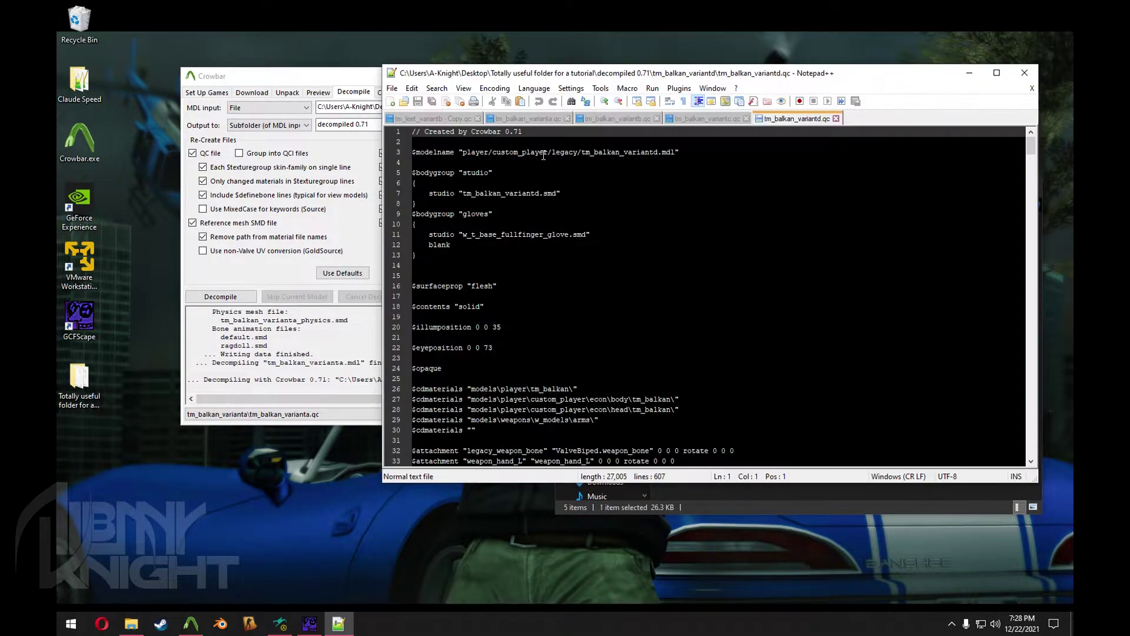
left_click_drag(623, 152, 596, 152)
type("phoenix")
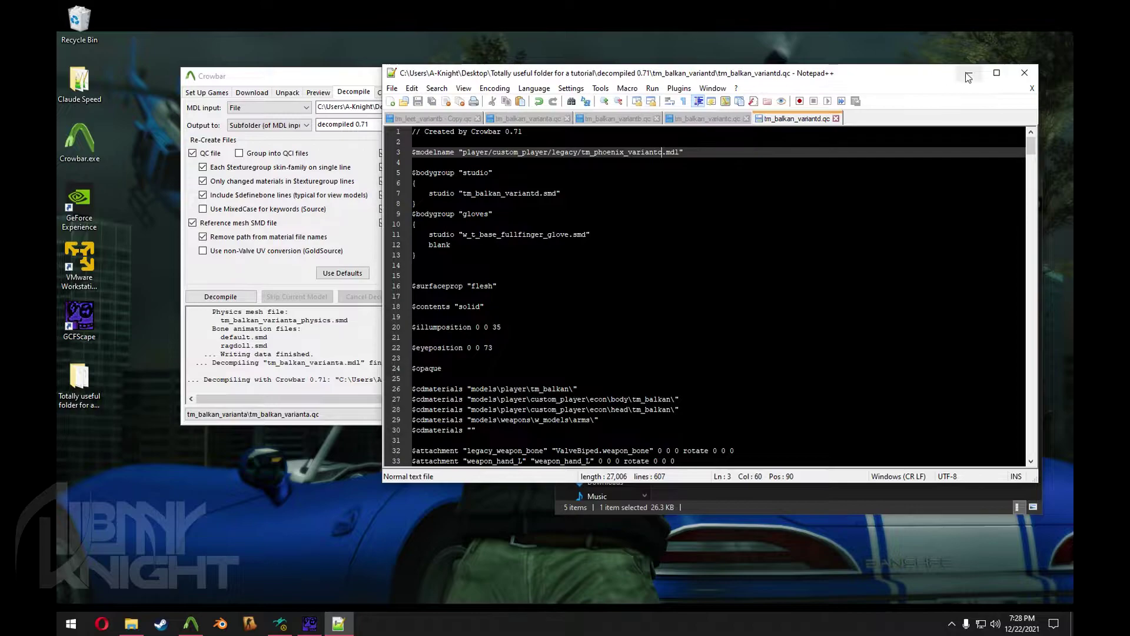
left_click(970, 73)
double_click(722, 315)
left_click(619, 151)
left_click_drag(619, 153, 594, 152)
type("hoenix")
key("ctrl+s")
left_click(969, 73)
Compile tm_balkan_varianta.qc with output set to 'Subfolder (of QC input)'
left_click(566, 224)
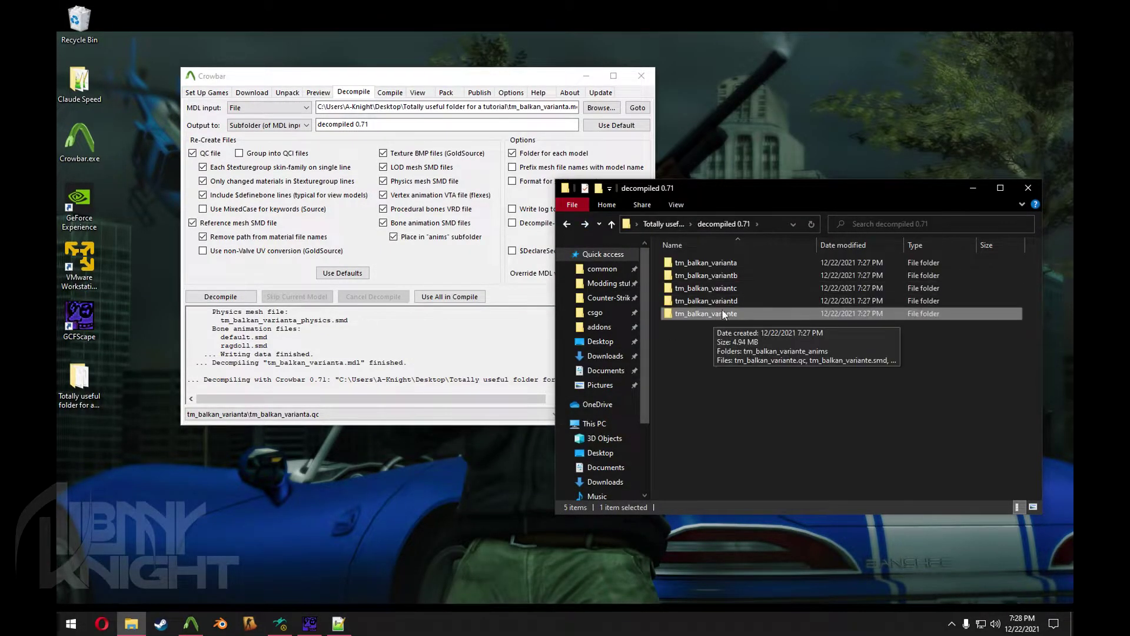
double_click(717, 262)
left_click(700, 277)
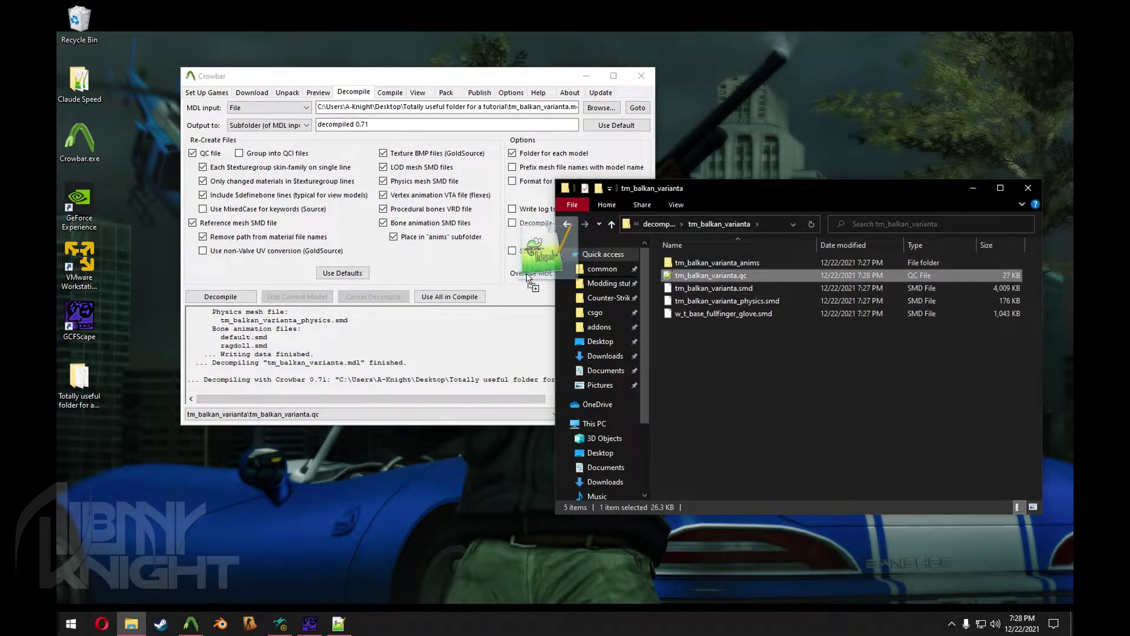
left_click_drag(699, 277, 427, 289)
left_click(249, 127)
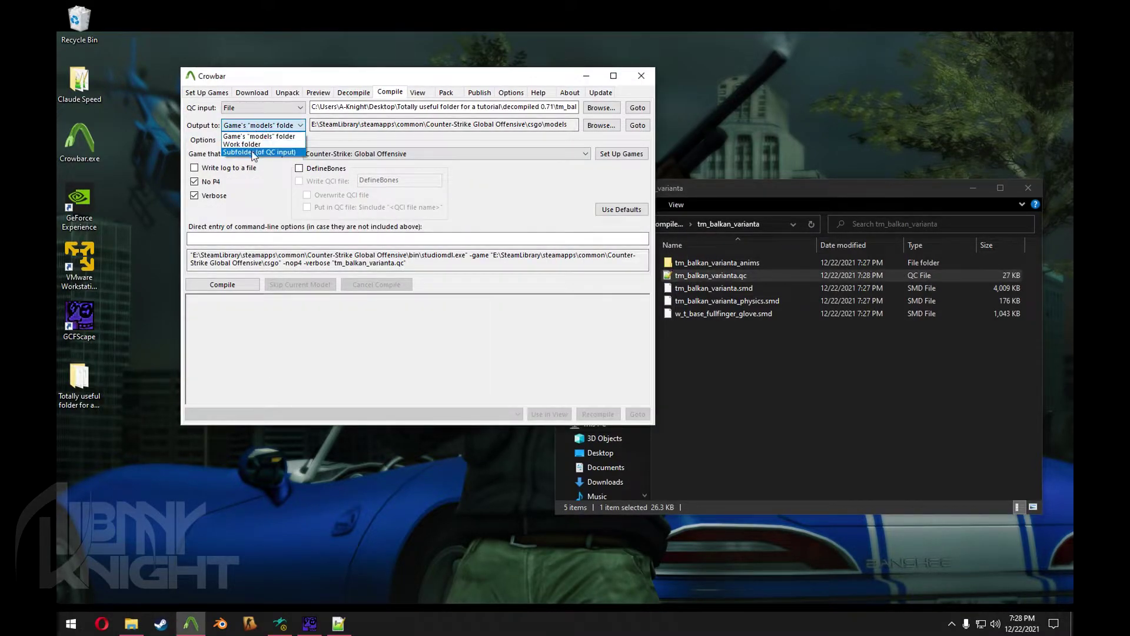
left_click(250, 152)
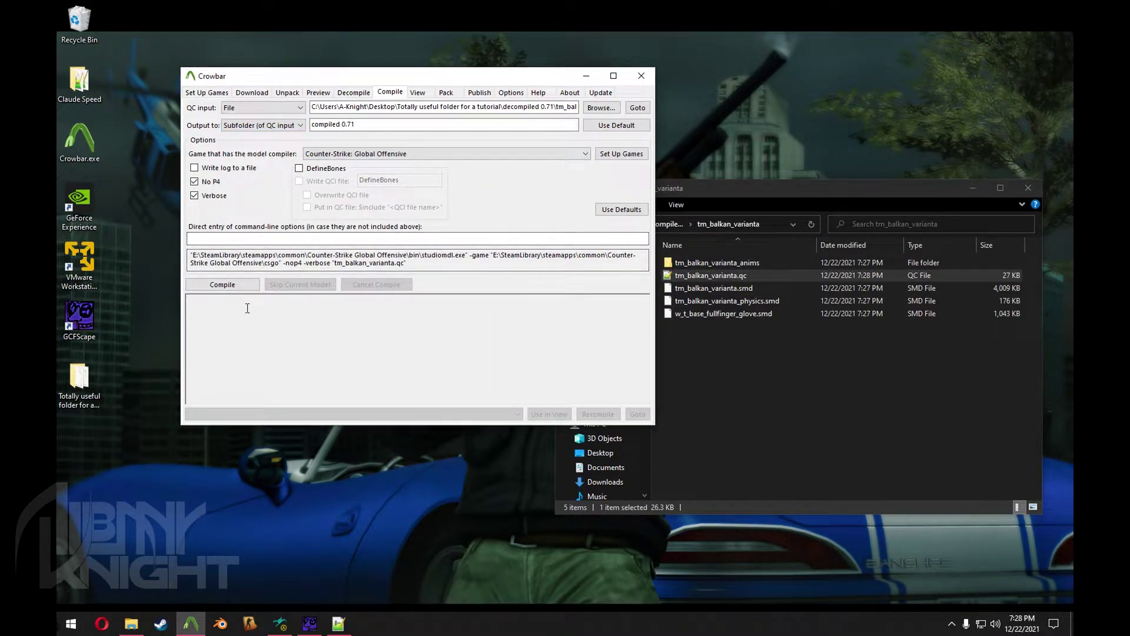
left_click(224, 285)
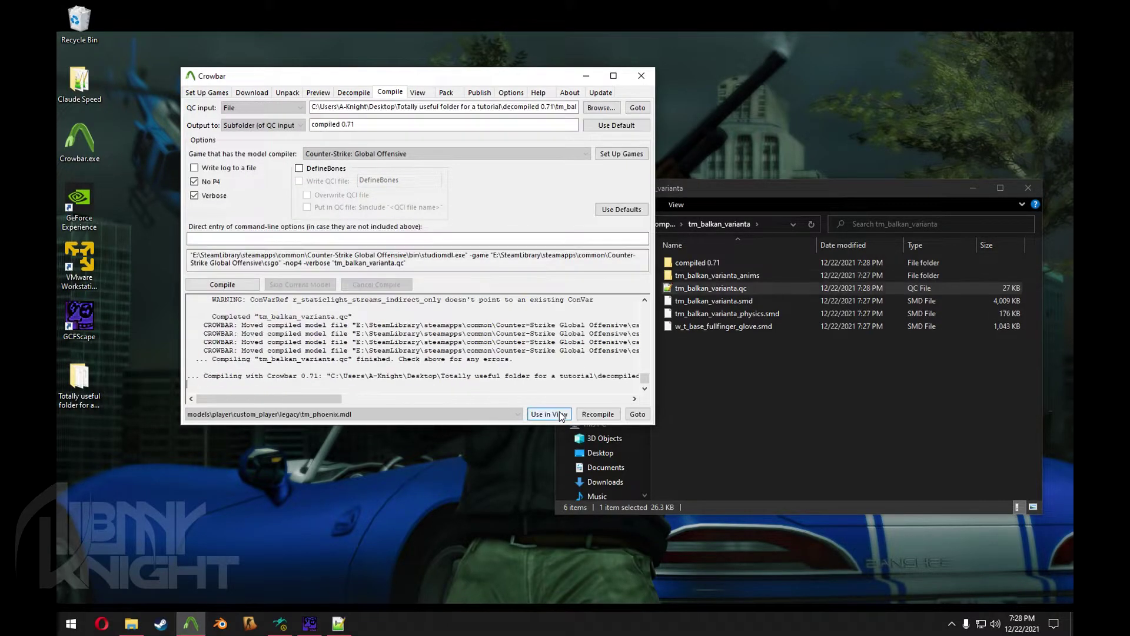
Compile every QC in the decompiled 0.71 folder into compiled 0.71
left_click(619, 307)
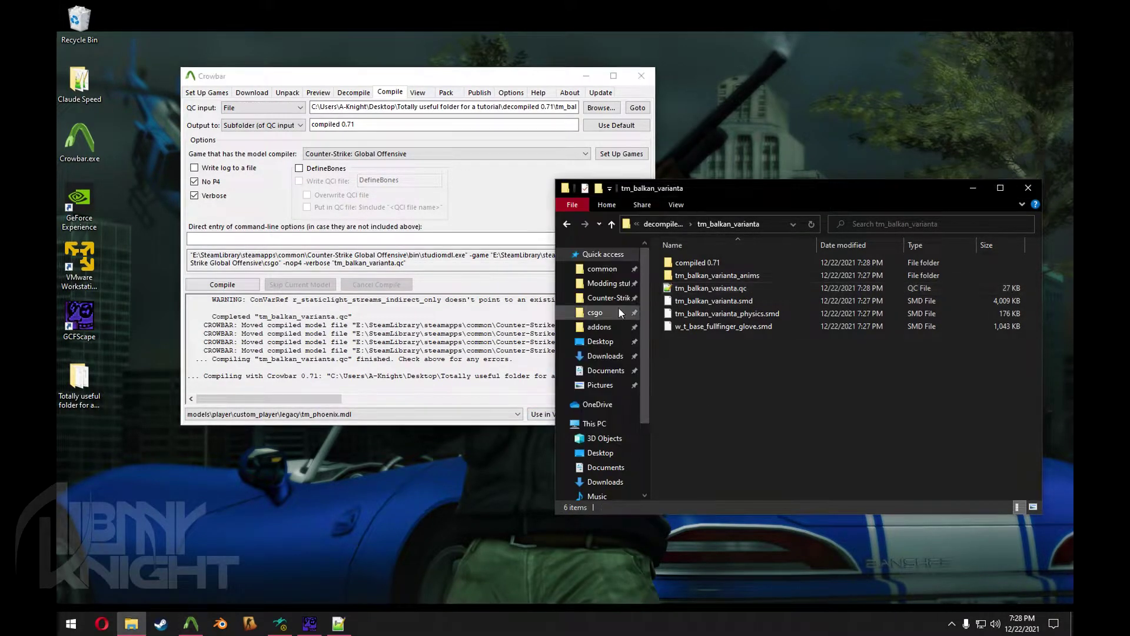
left_click(568, 226)
left_click(567, 226)
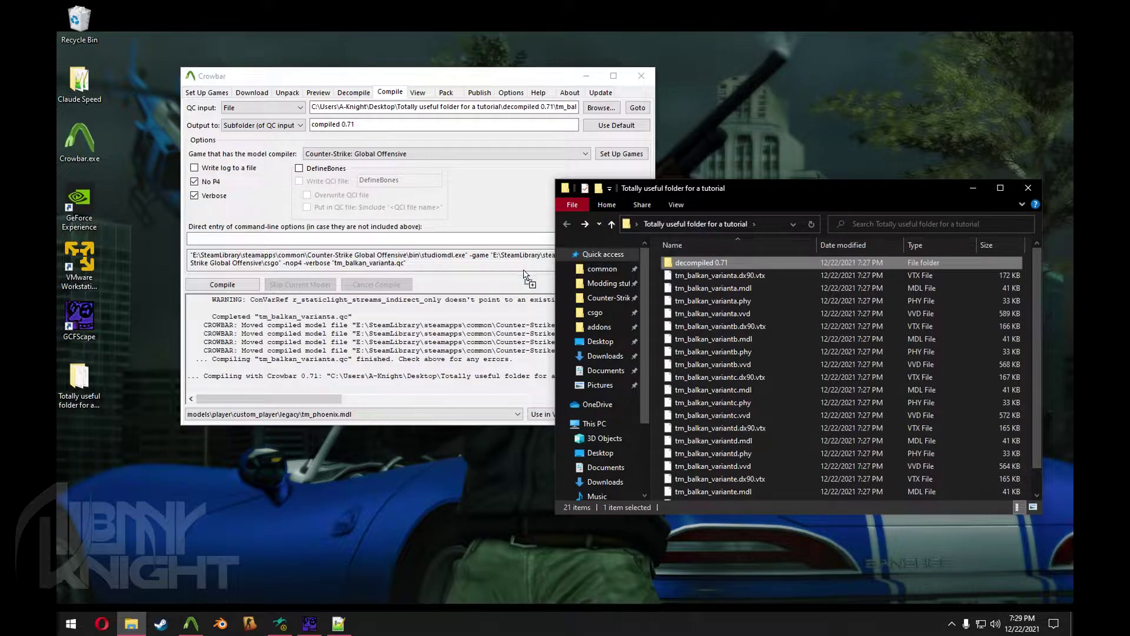
left_click_drag(527, 278, 422, 283)
left_click(222, 284)
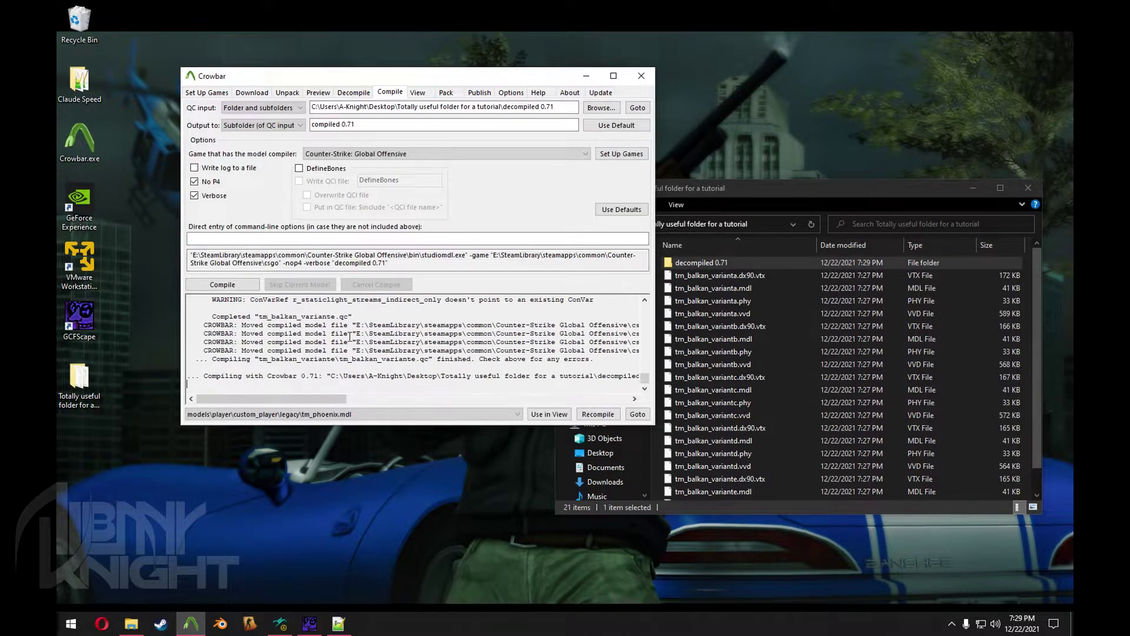
double_click(702, 262)
Create a p_phoenix-replacement folder and move the compiled models into it
right_click(709, 372)
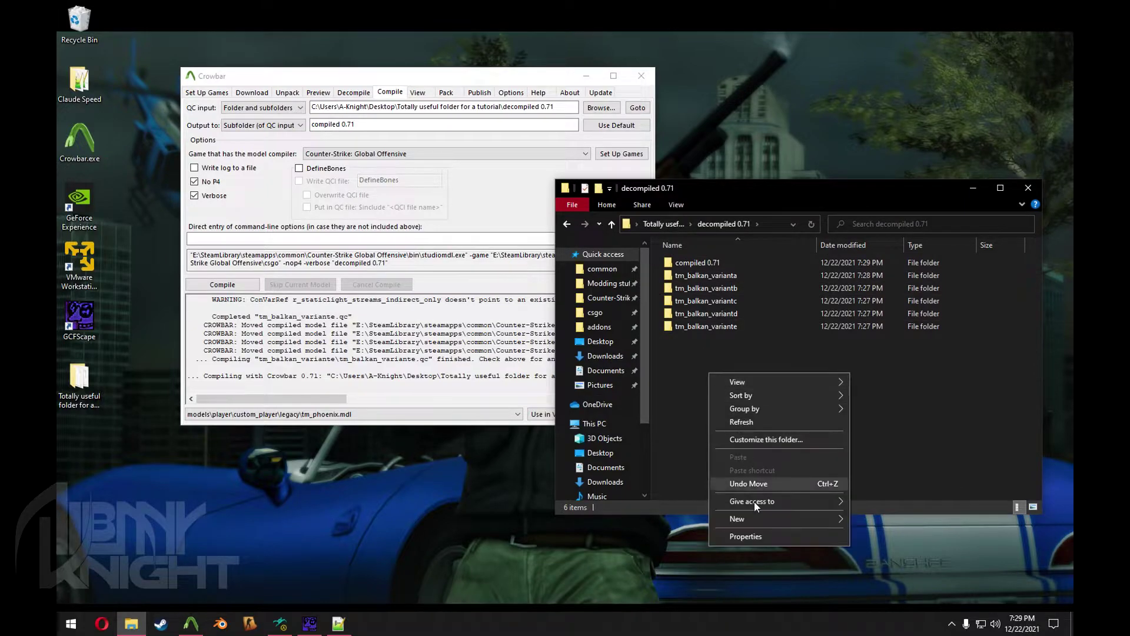
left_click(858, 521)
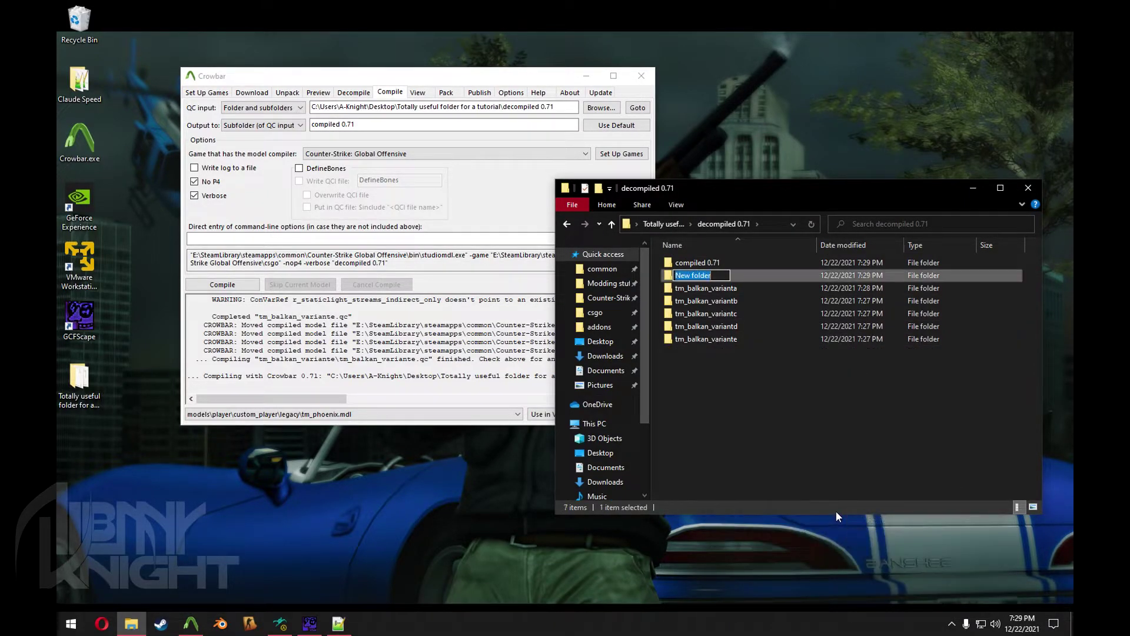
type("p_phoenix-replacement")
key("Return")
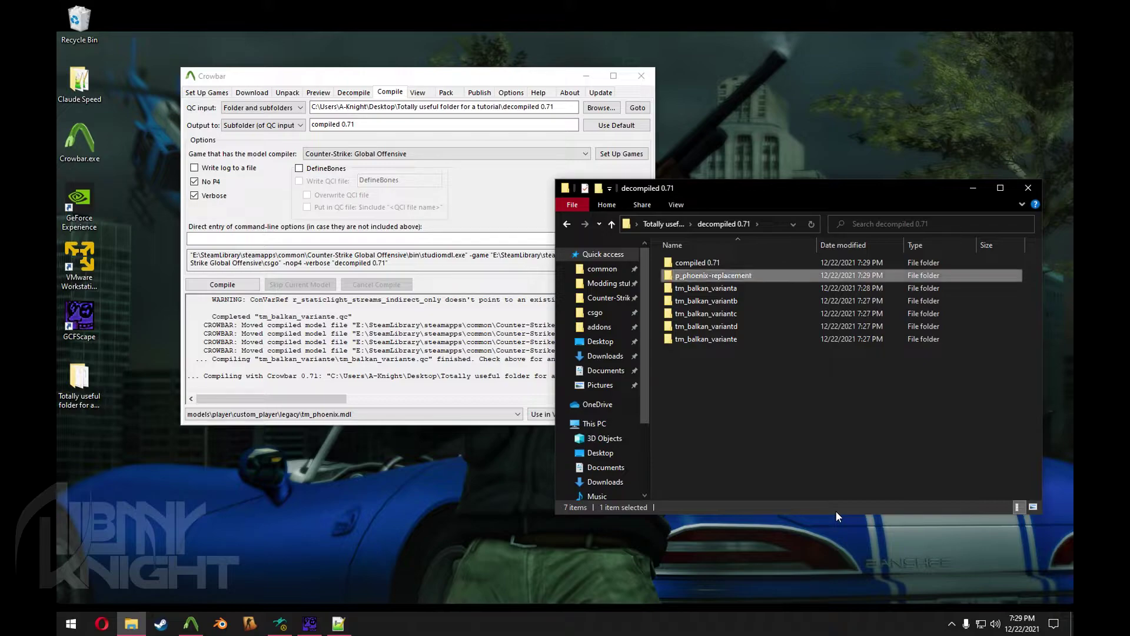
double_click(698, 262)
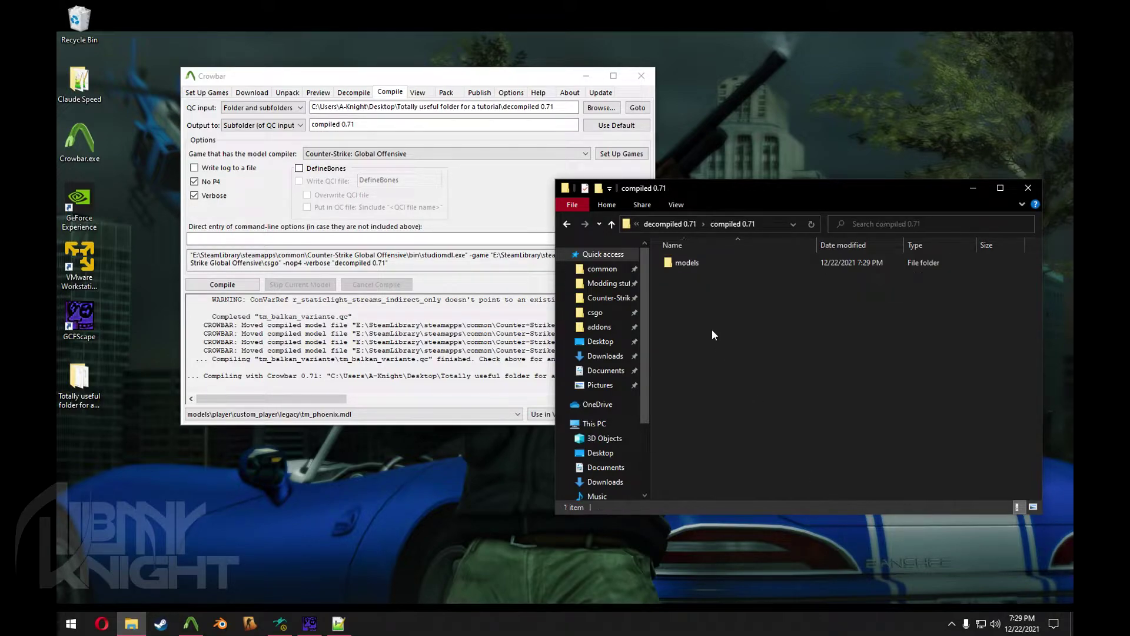
left_click(689, 263)
left_click(564, 222)
double_click(708, 278)
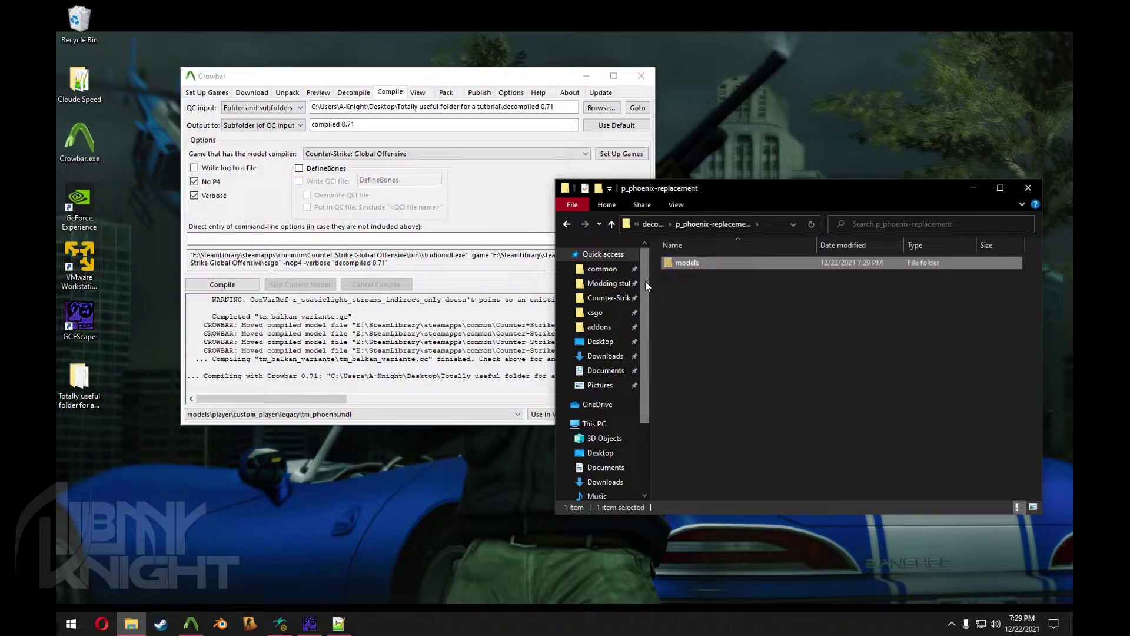
left_click(567, 224)
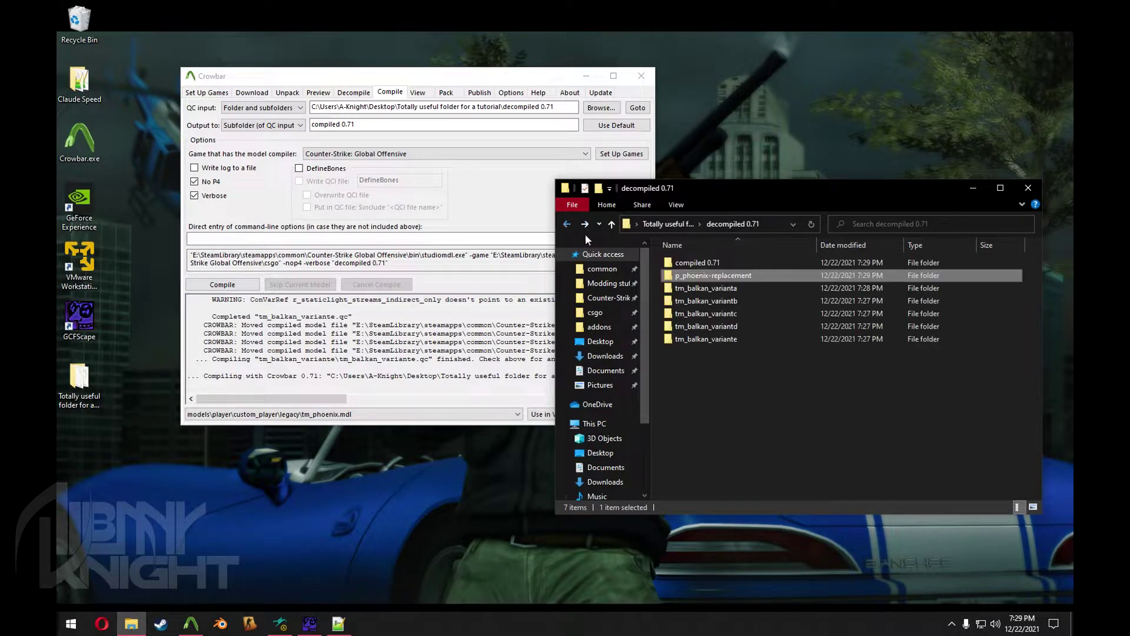
Paste p_phoenix-replacement into CS:GO's addons folder and build it with the addon includer
left_click(599, 327)
left_click(721, 437)
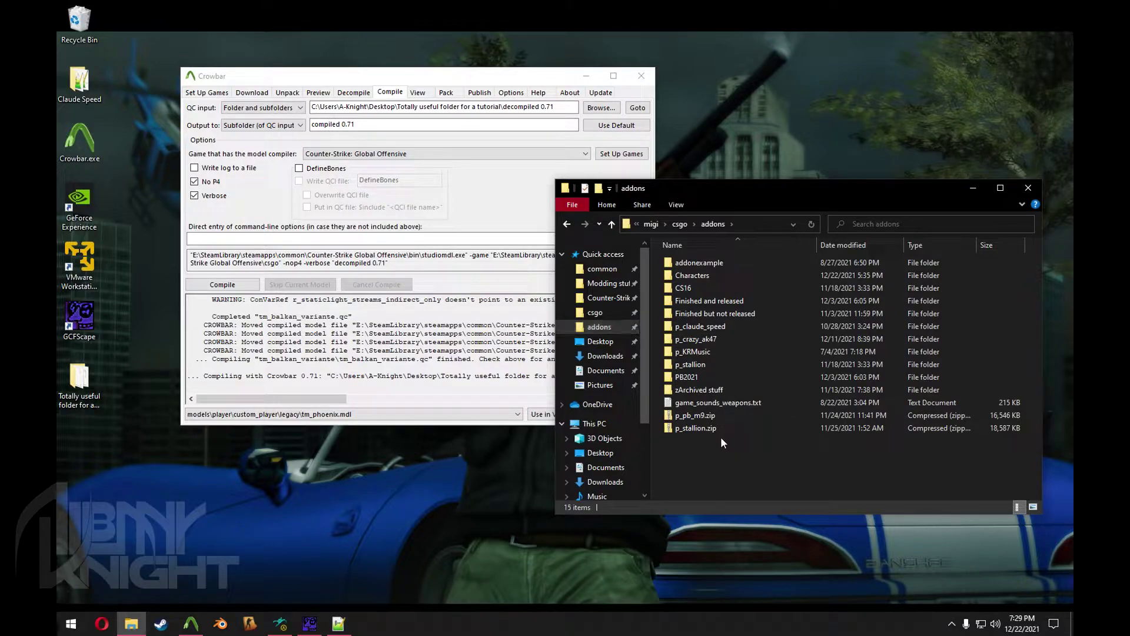
key("ctrl+v")
left_click(250, 623)
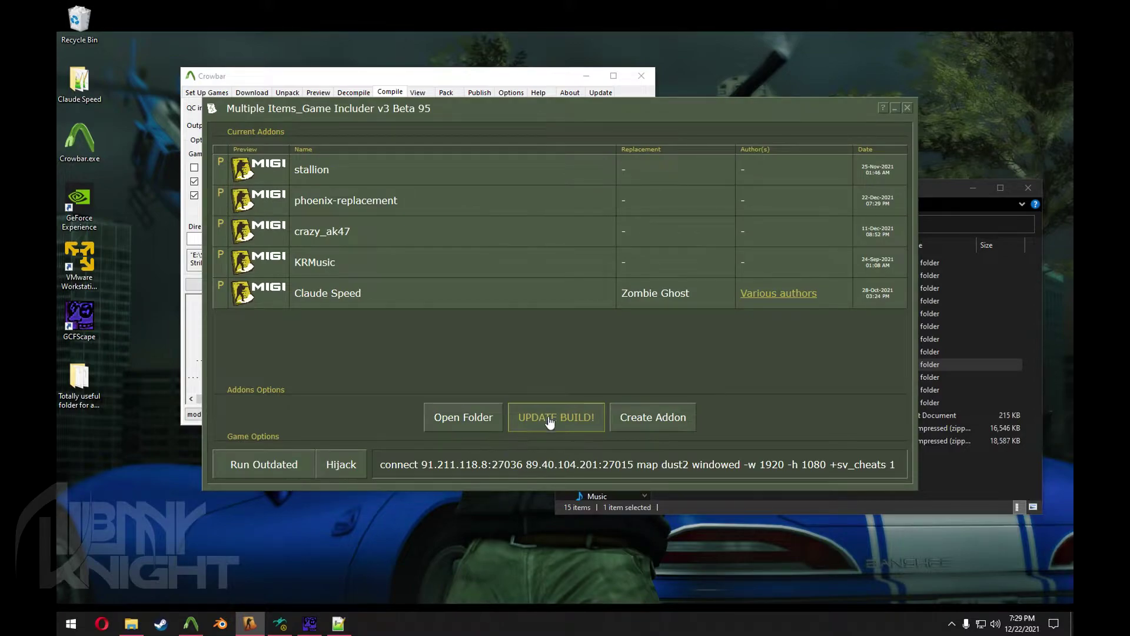
left_click(550, 420)
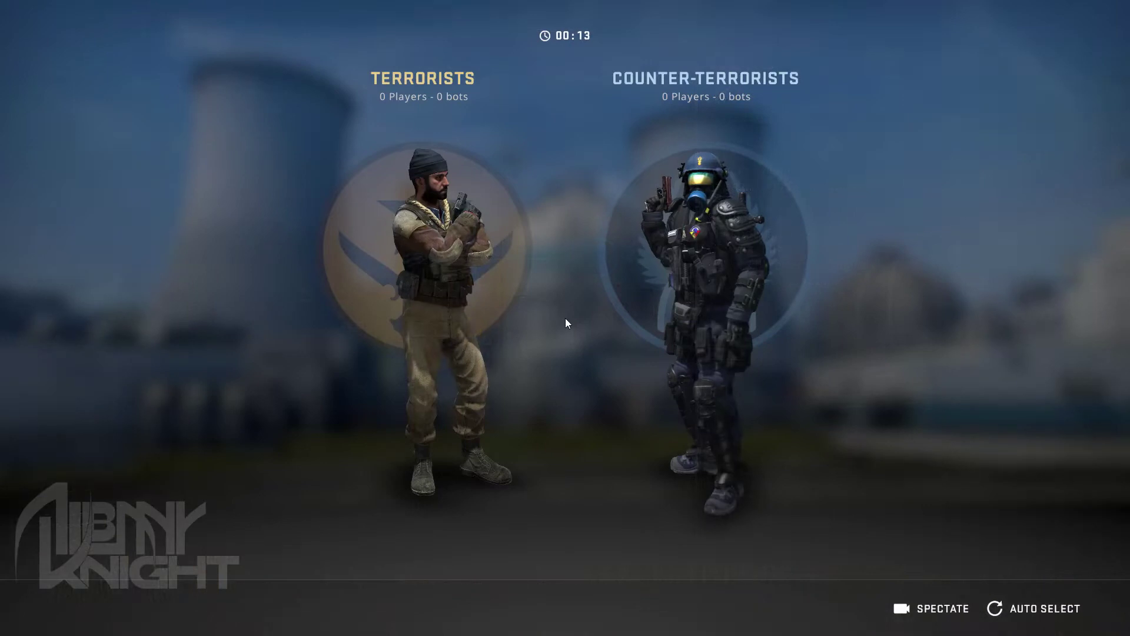
Join as a Terrorist, switch to knife (3) then pistol (2), and shoot a bot
left_click(472, 269)
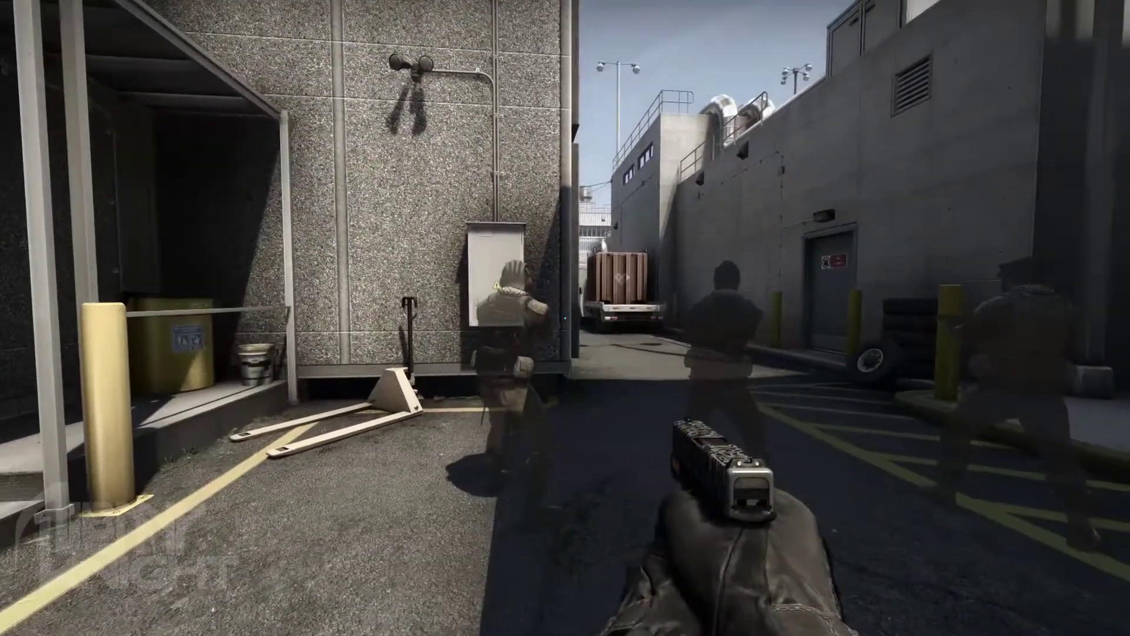
key("3")
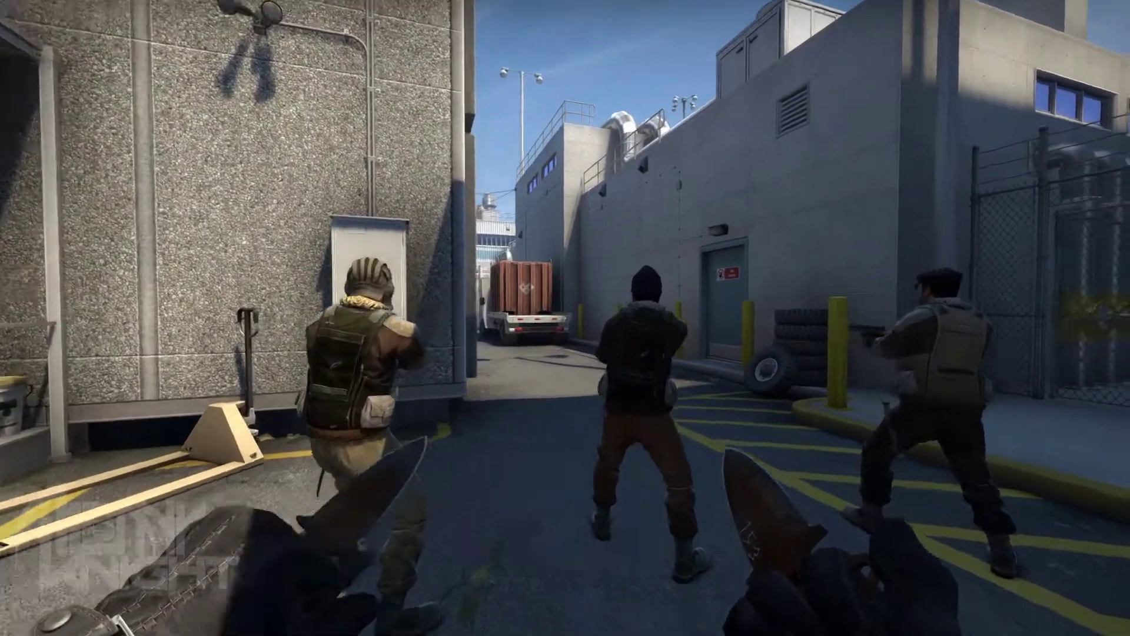
key("2")
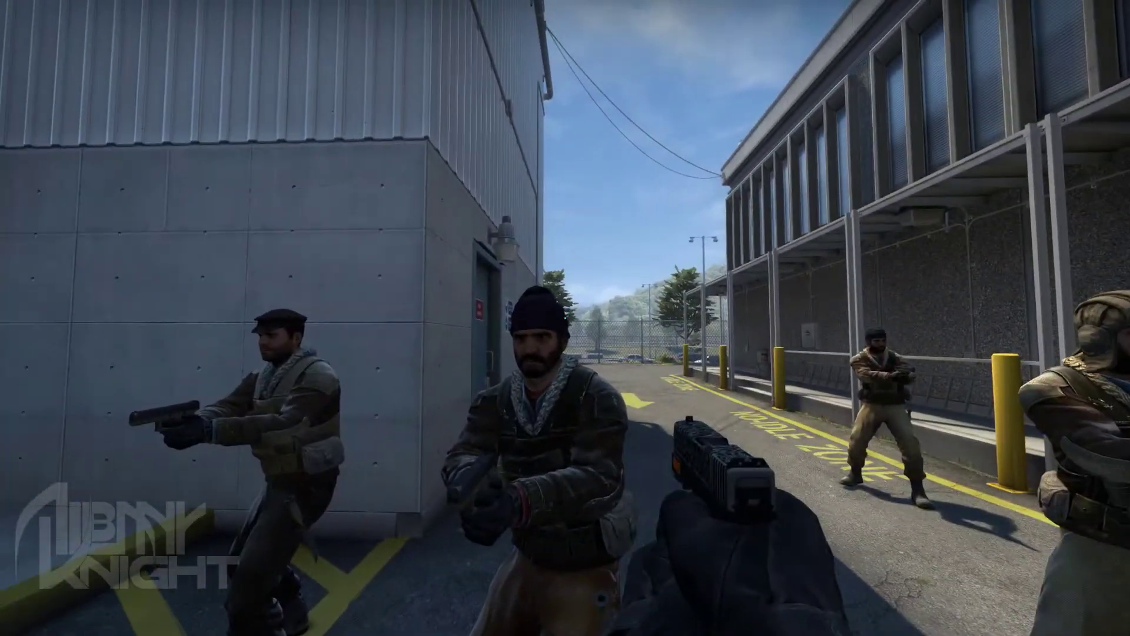
left_click(566, 318)
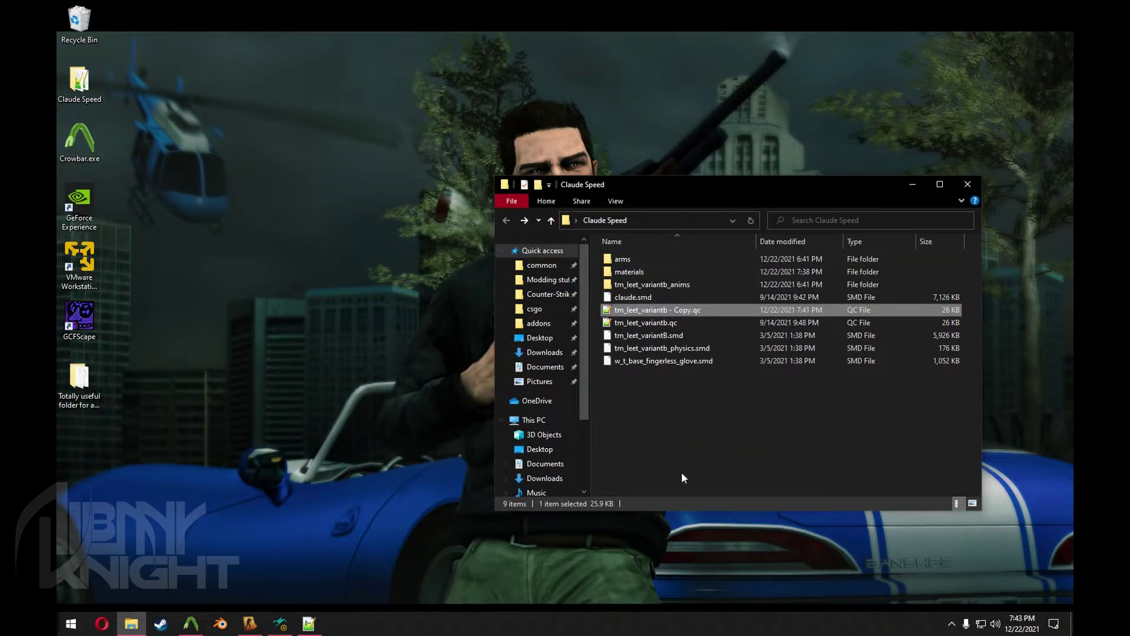
Set tm_leet_variantb - Copy.qc's $modelname to player/custom_player/legacy/tm_leet_variantb.mdl and save
double_click(621, 309)
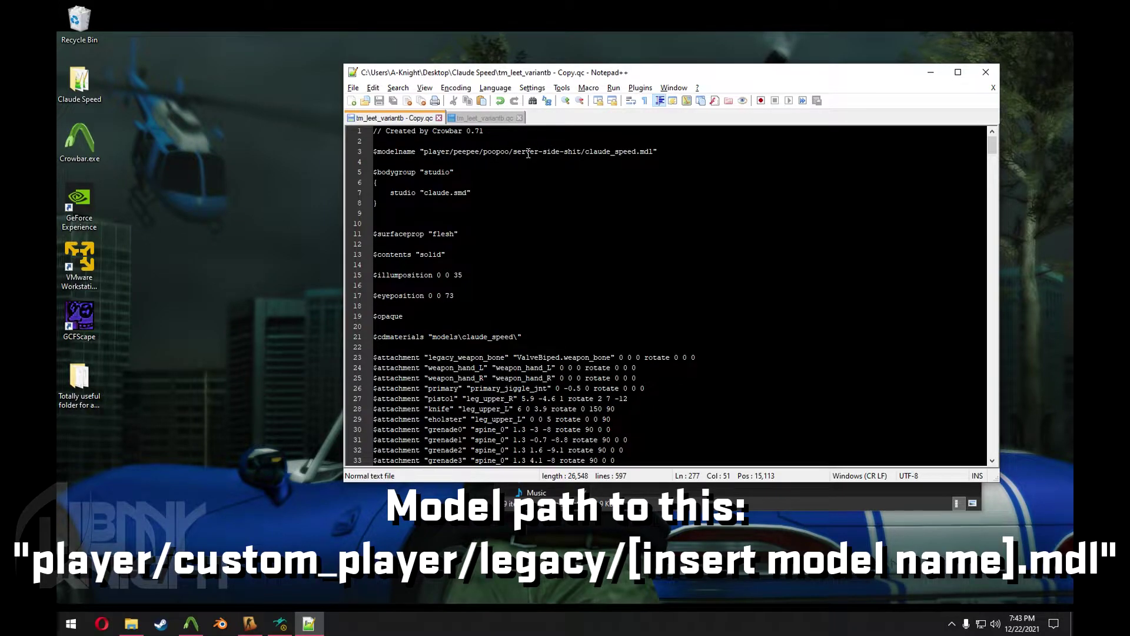
left_click_drag(585, 151, 420, 150)
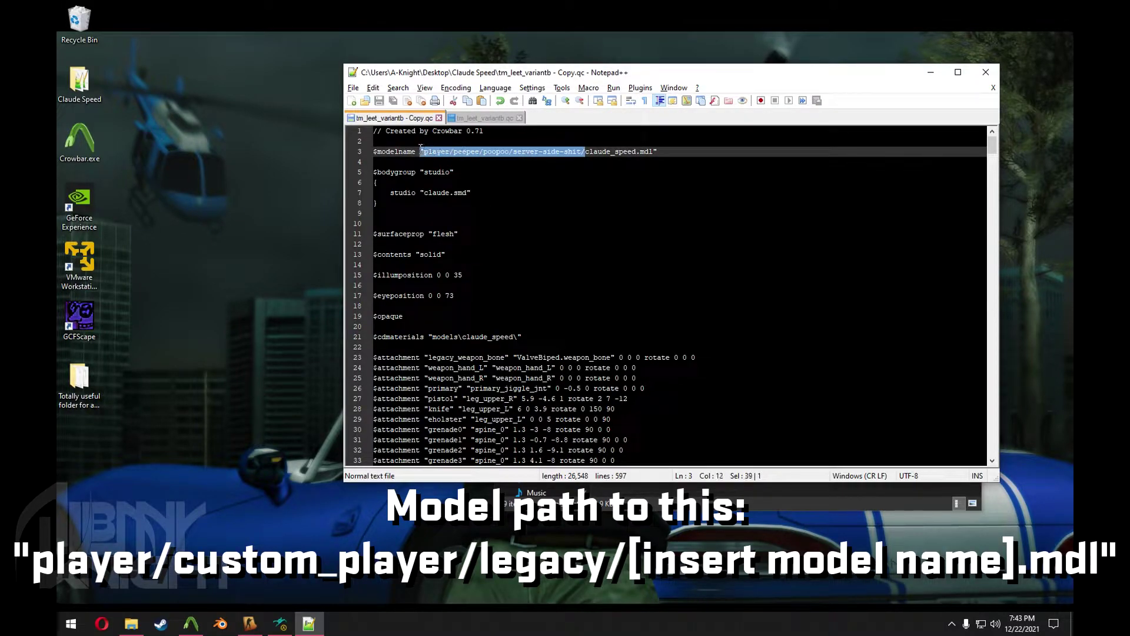
type("\"player/custom_player/legacy/")
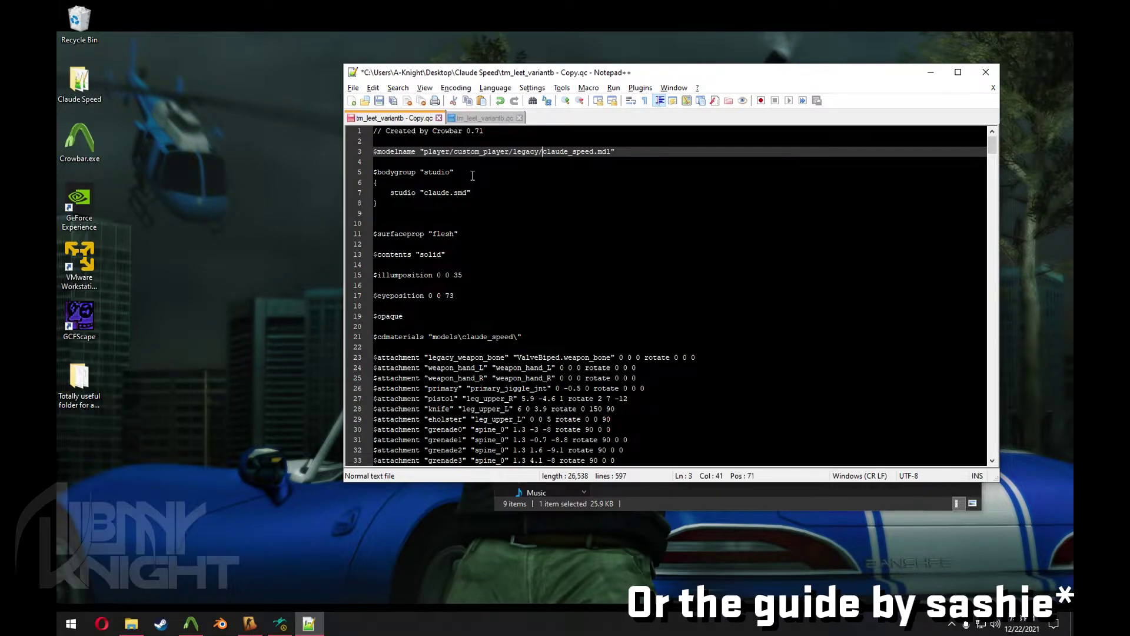
left_click_drag(593, 151, 543, 151)
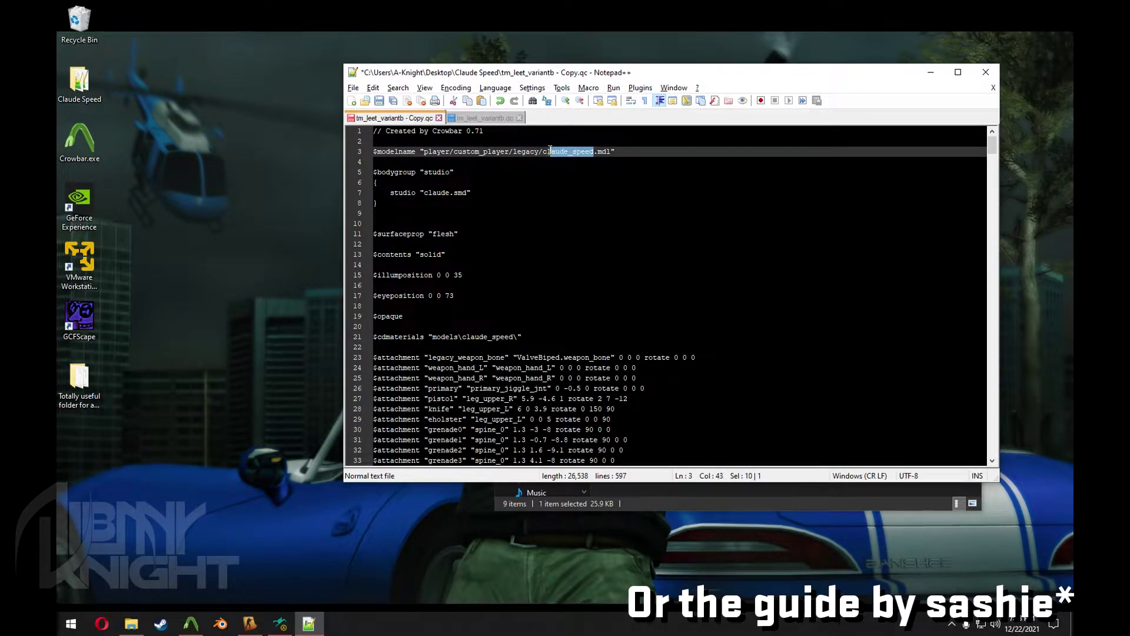
type("t")
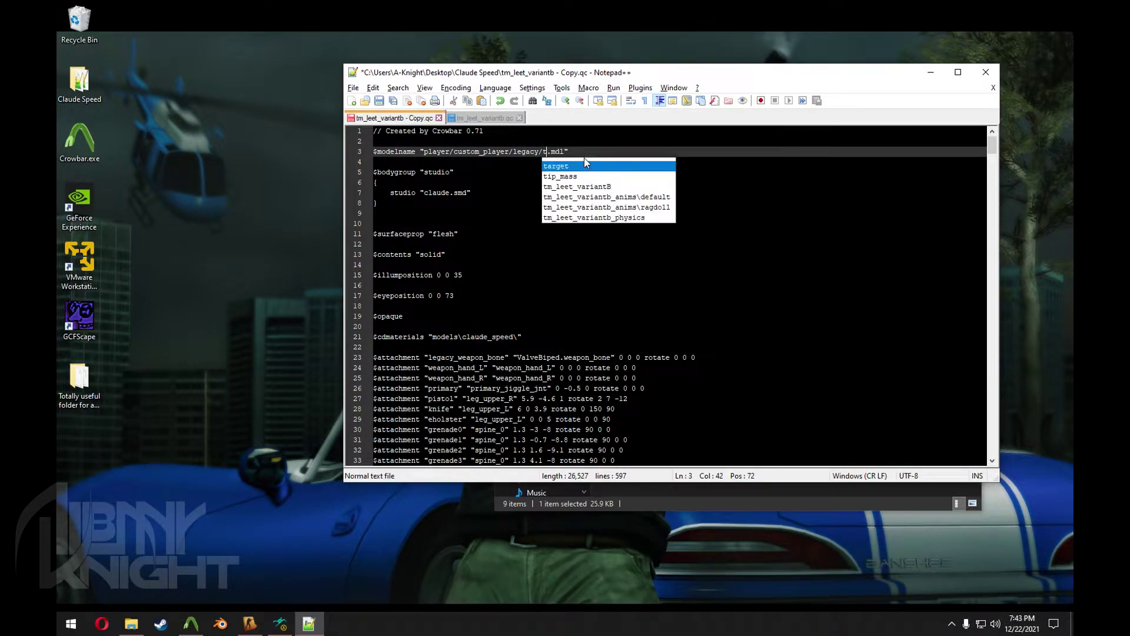
type("m_leet")
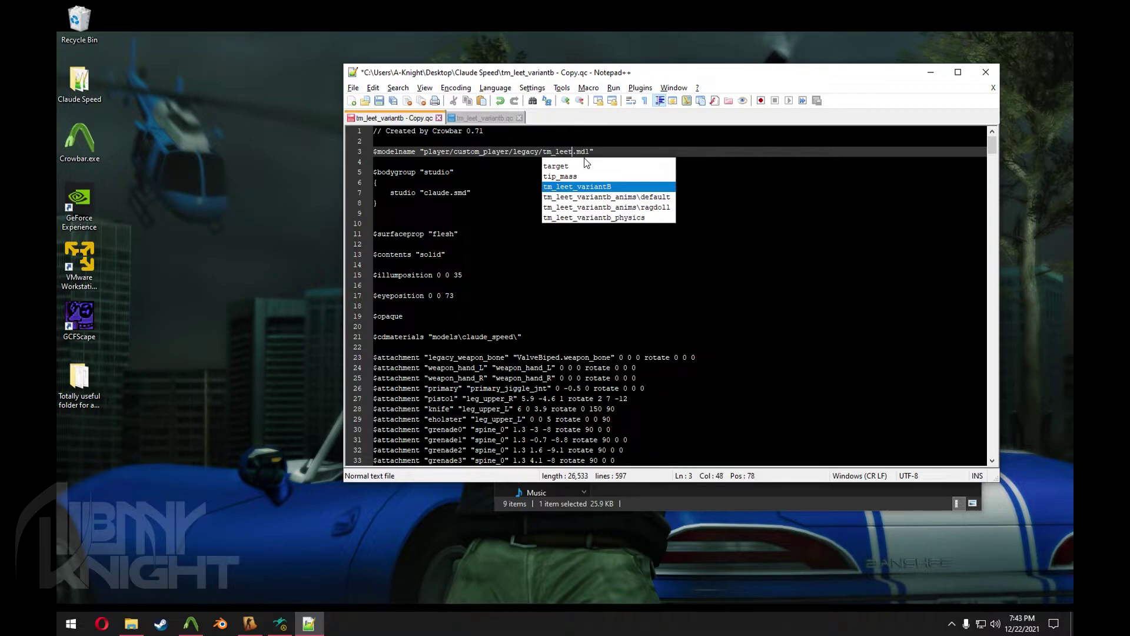
type("_var")
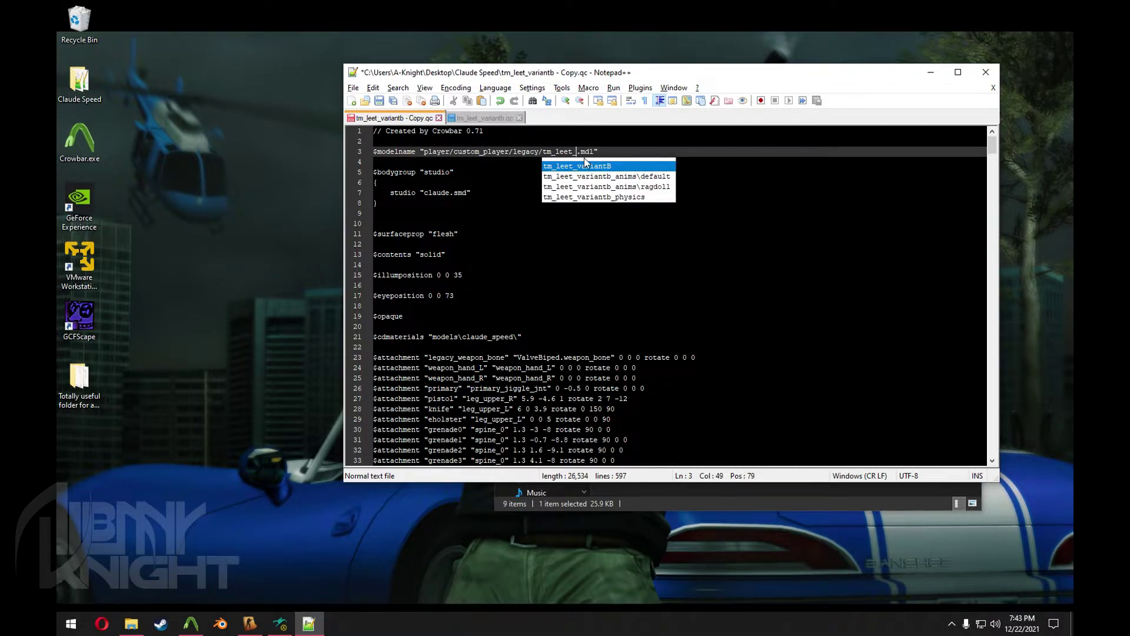
type("iantb")
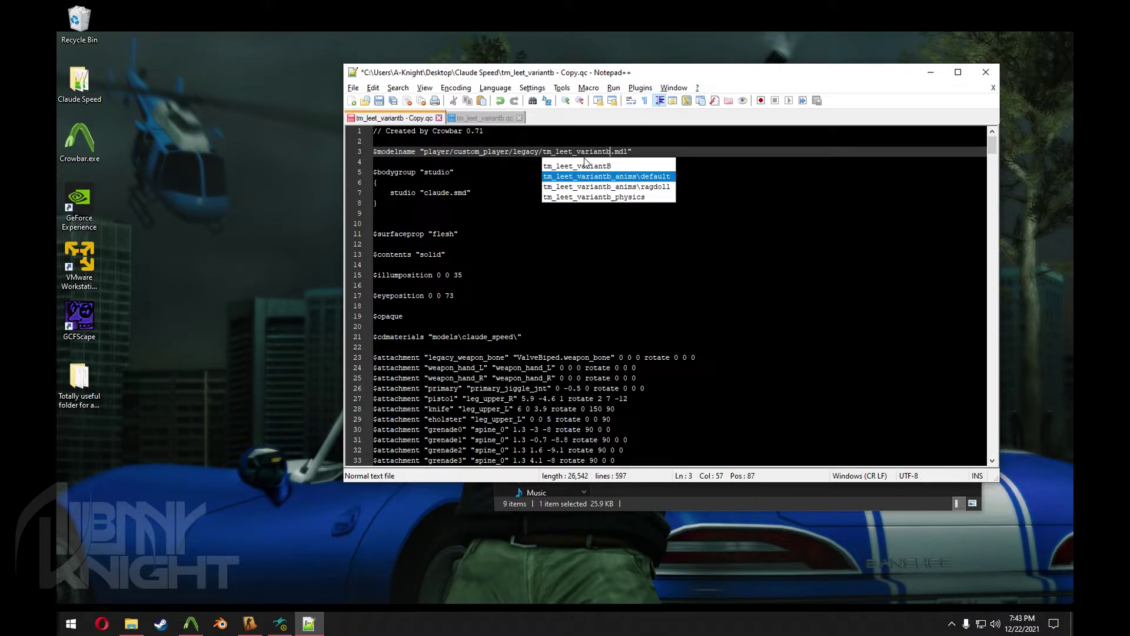
key("ctrl+s")
Load tm_leet_variantb - Copy.qc into Crowbar's Compile tab and compile it
left_click(931, 72)
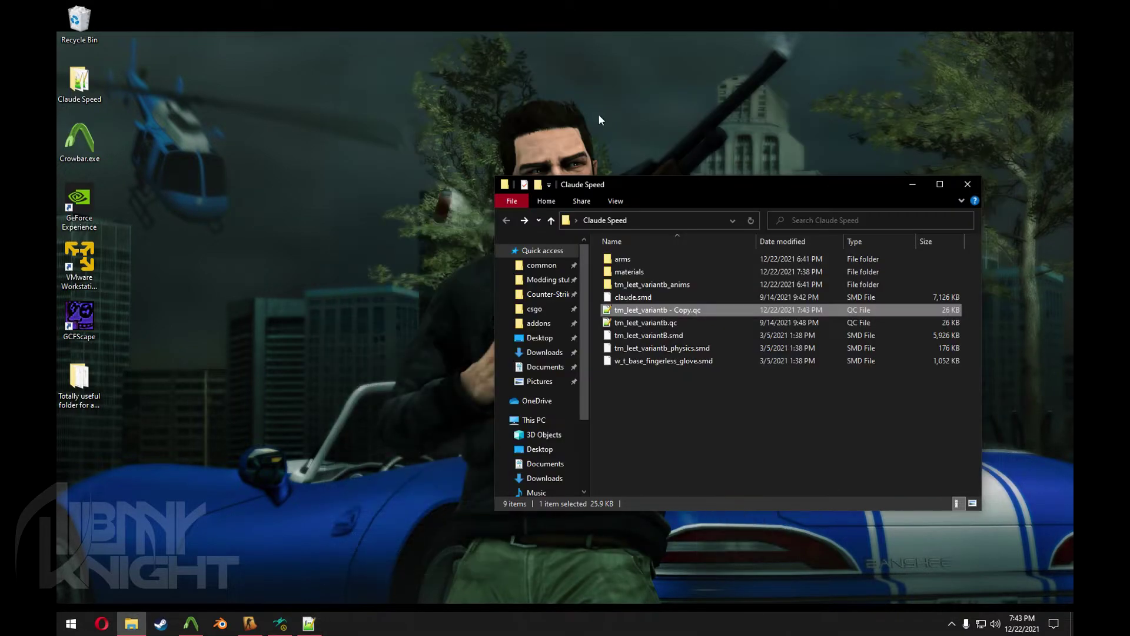
left_click(190, 625)
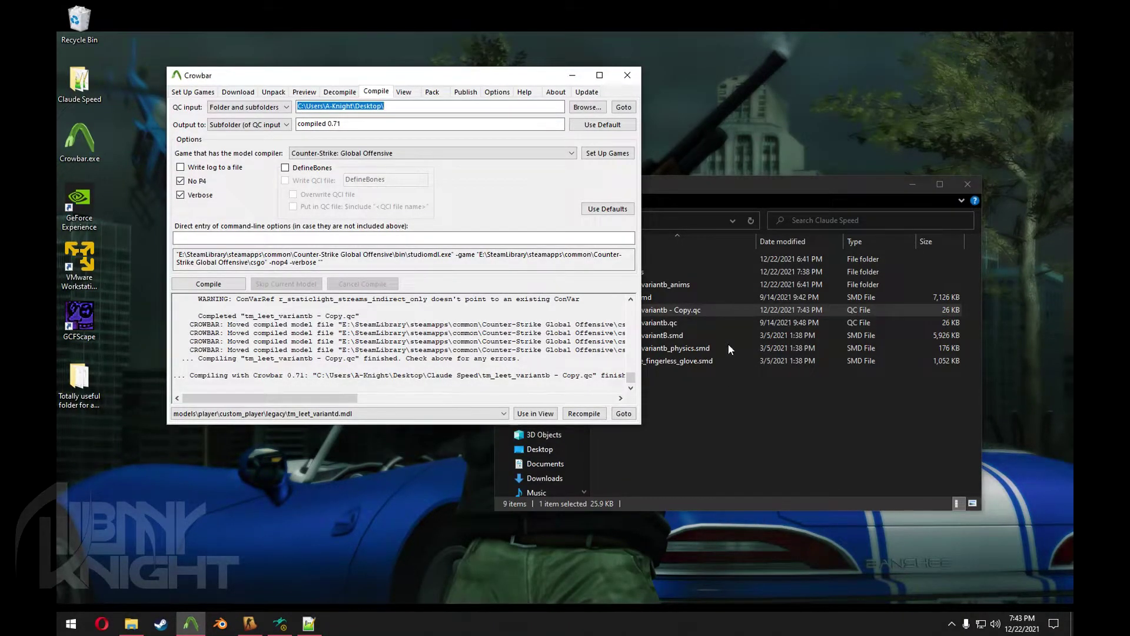
left_click_drag(681, 317, 424, 108)
left_click(209, 284)
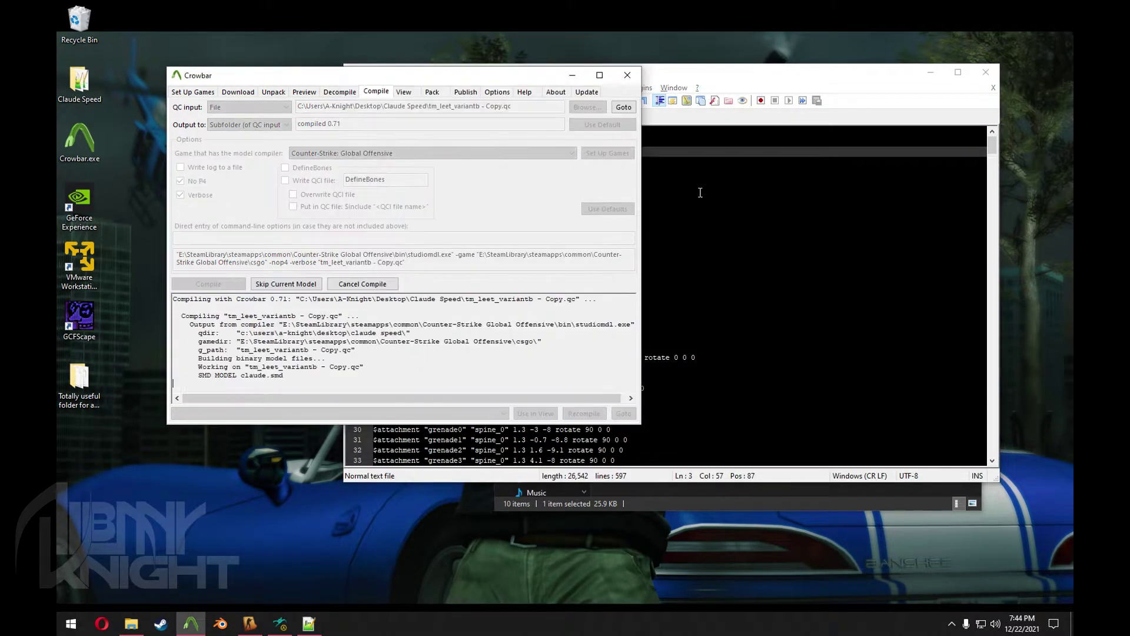
key("Down")
key("Down")
key("Down")
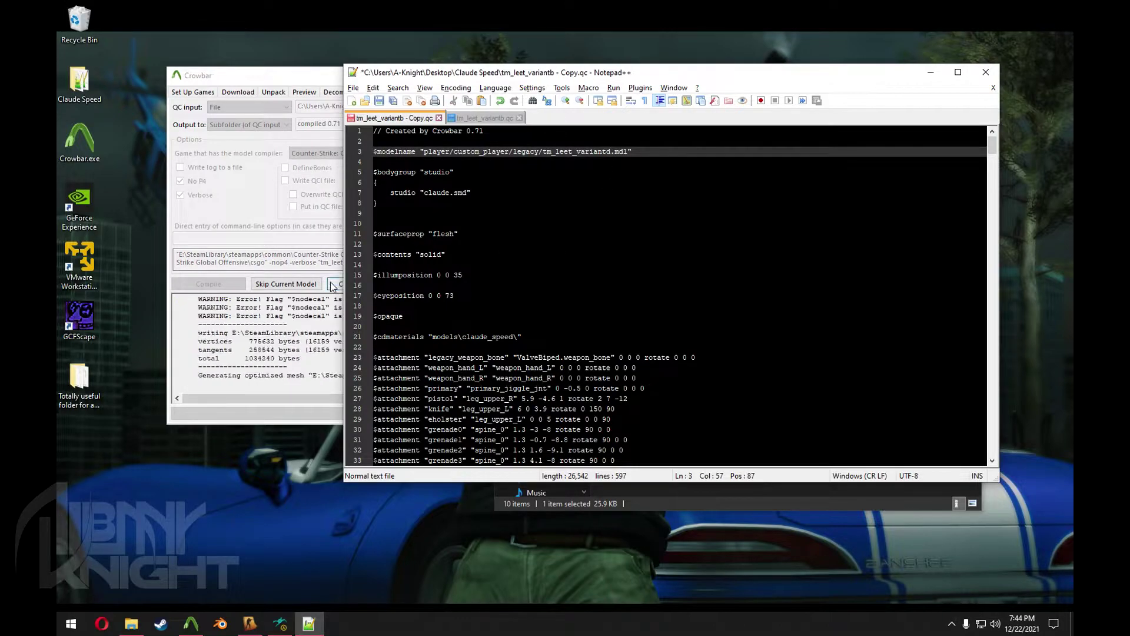
left_click(221, 289)
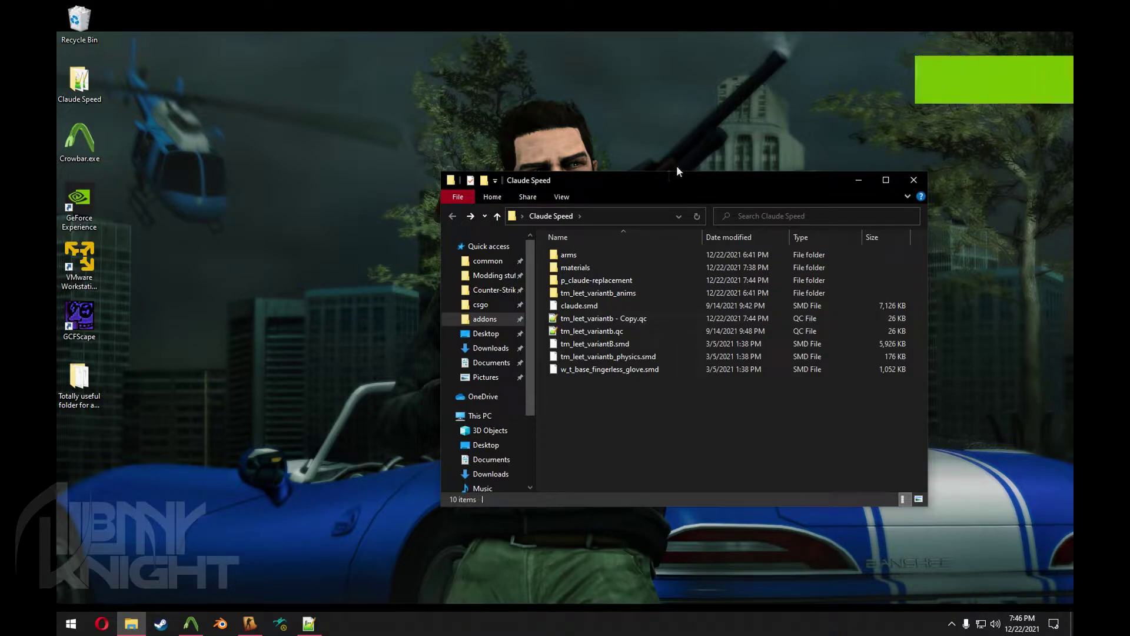
Browse arms > decompiled 0.71 > v_bare_hands and open v_bare_hands.qc in Notepad++
left_click(578, 258)
double_click(579, 259)
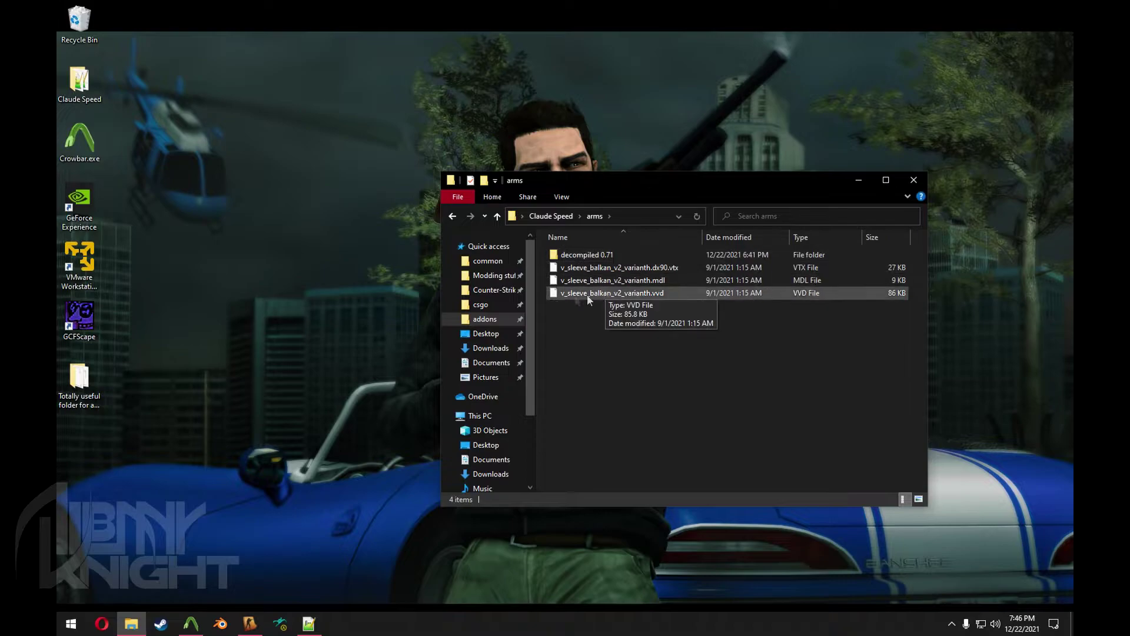
double_click(577, 257)
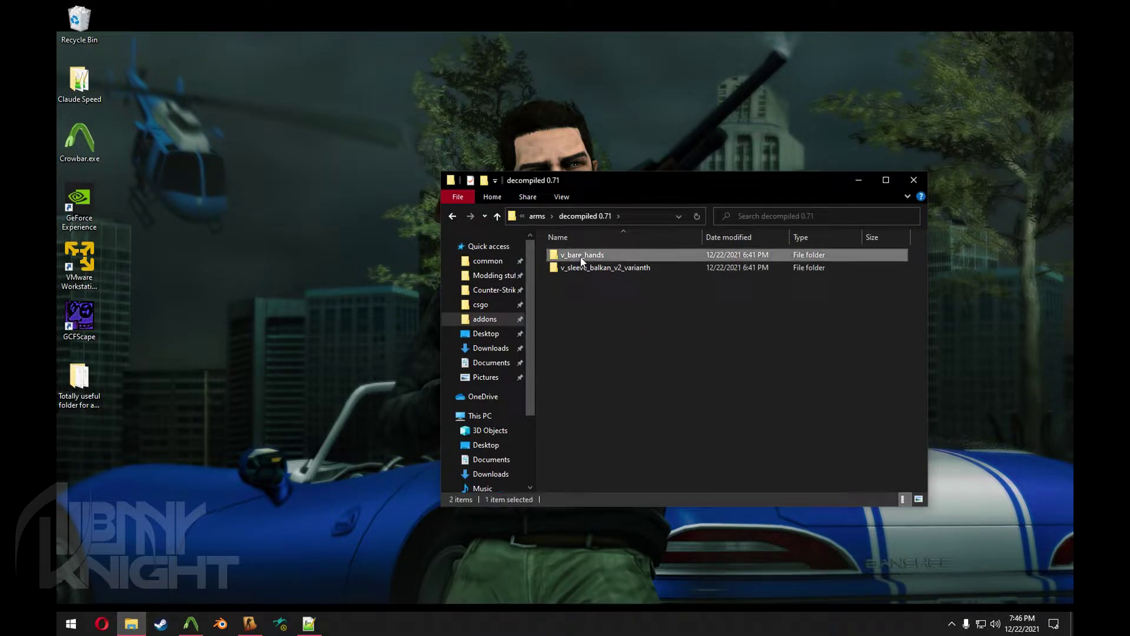
double_click(581, 258)
double_click(583, 281)
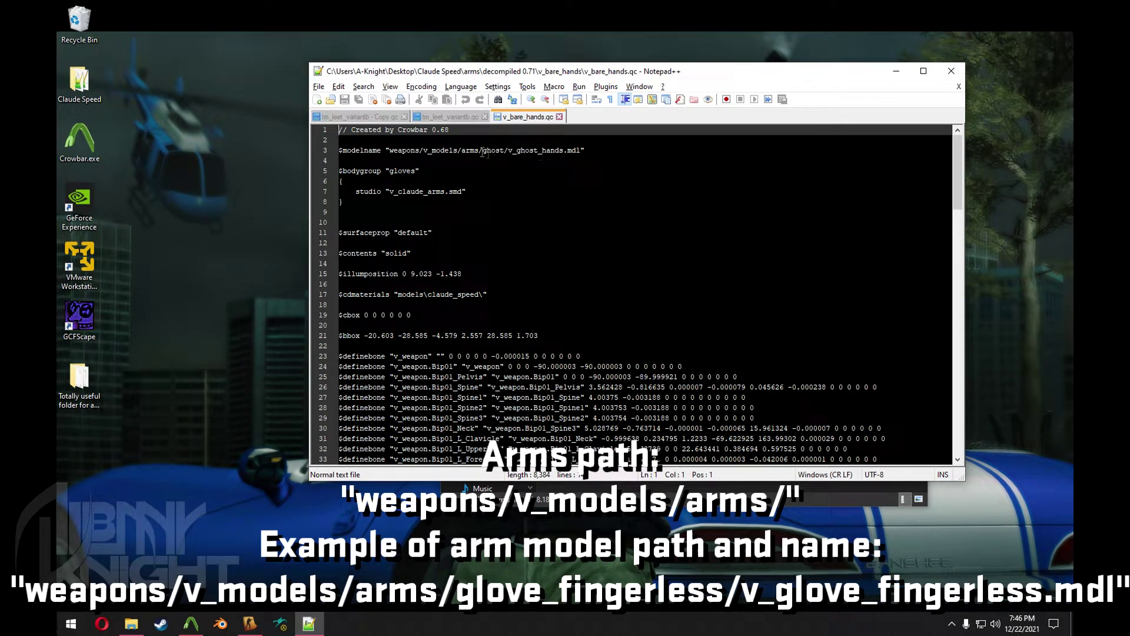
Replace ghost/v_ghost_hands with glove_fingerless/v_glove_fingerless on line 3 of v_bare_hands.qc and save
left_click_drag(483, 150, 564, 151)
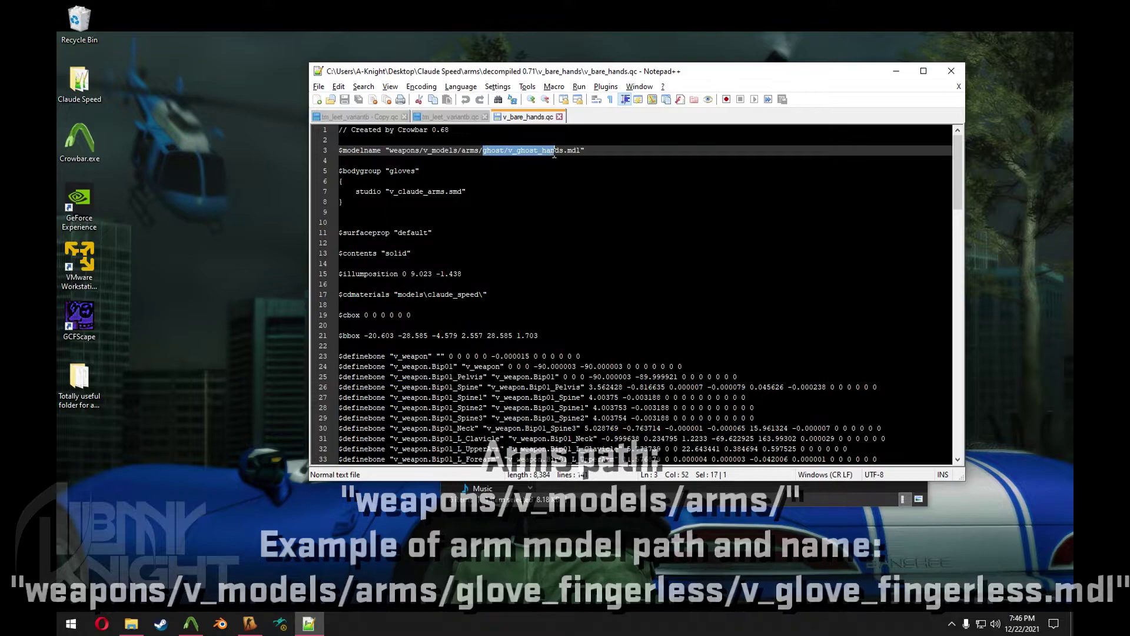
key("Delete")
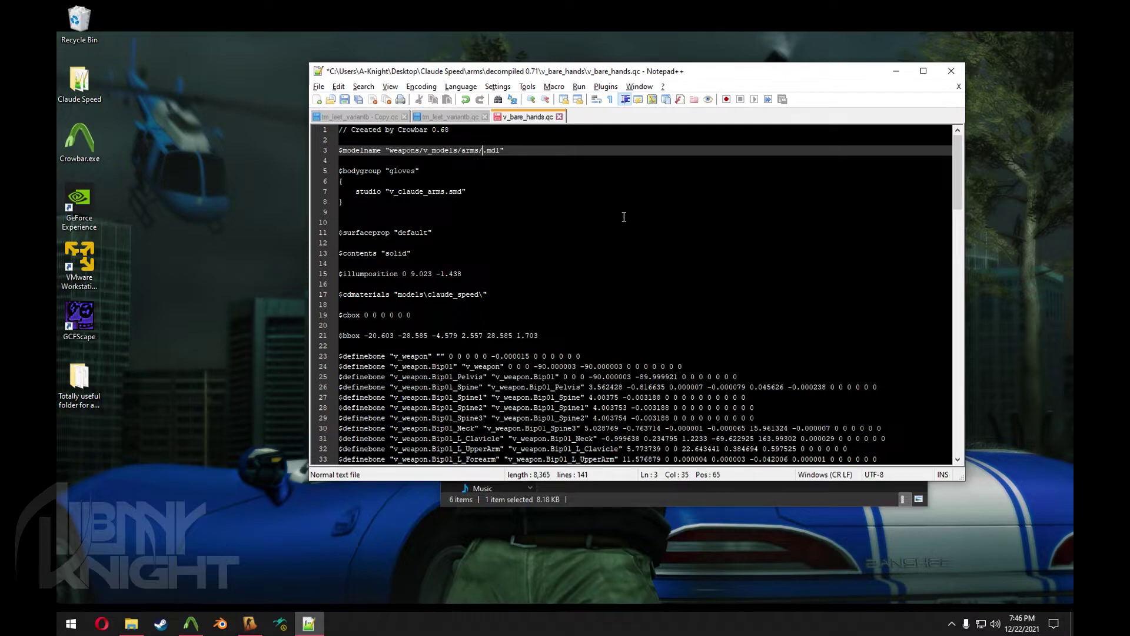
type("glove_fingerless/")
type("v_glo")
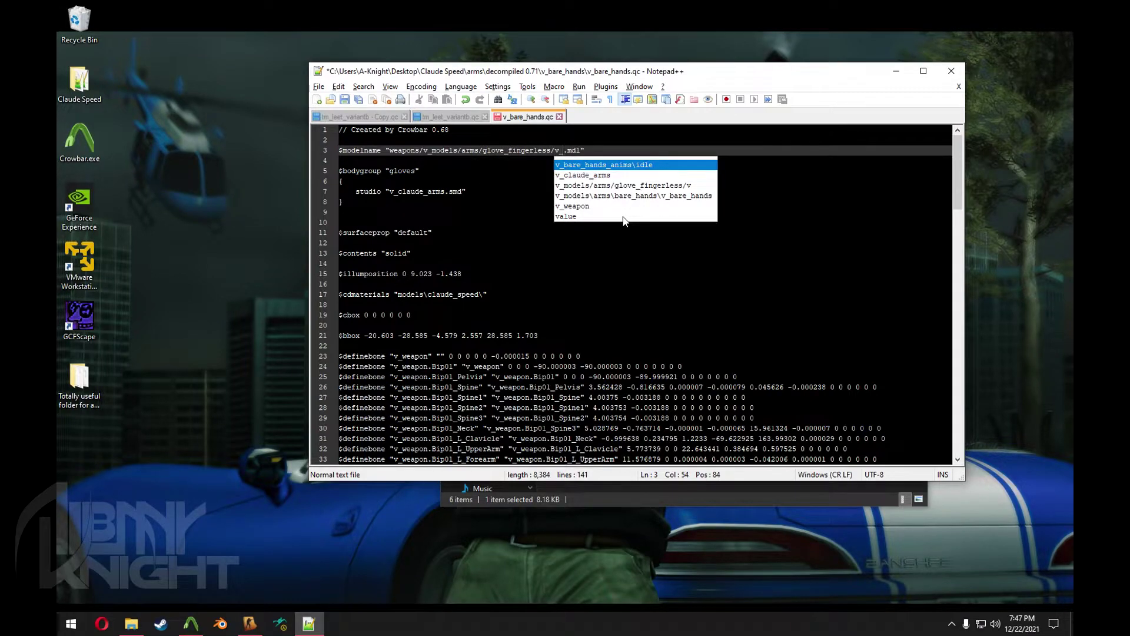
type("ve+")
type("fingerless")
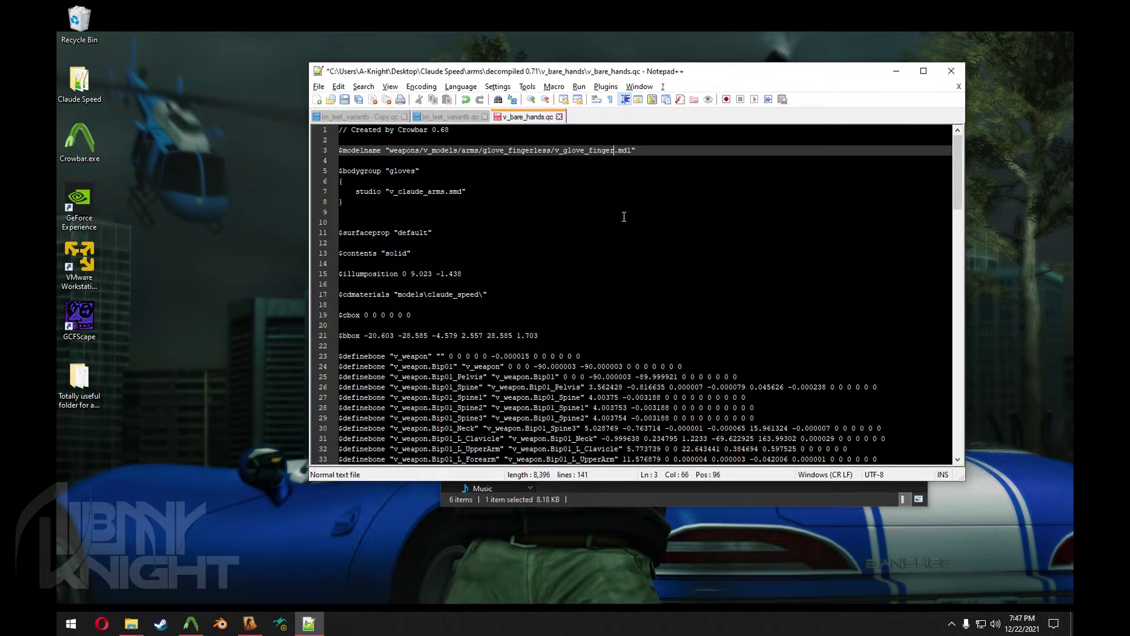
key("ctrl+s")
Load v_bare_hands.qc into Crowbar and compile the fingerless-glove arms model
left_click(897, 71)
mouse_move(587, 279)
left_mouse_down()
mouse_move(239, 583)
mouse_move(397, 105)
left_mouse_up()
left_click(196, 283)
Move the compiled models into addons/p_claude-replacement and rebuild the addons with UPDATE BUILD!
left_click(588, 252)
double_click(587, 255)
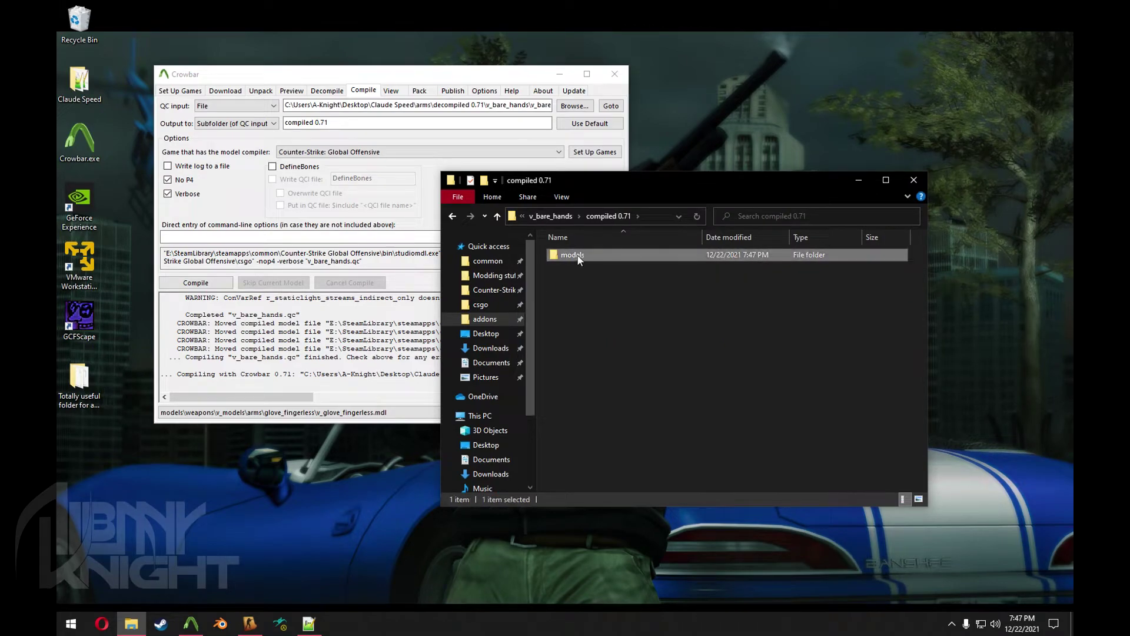
left_click(486, 319)
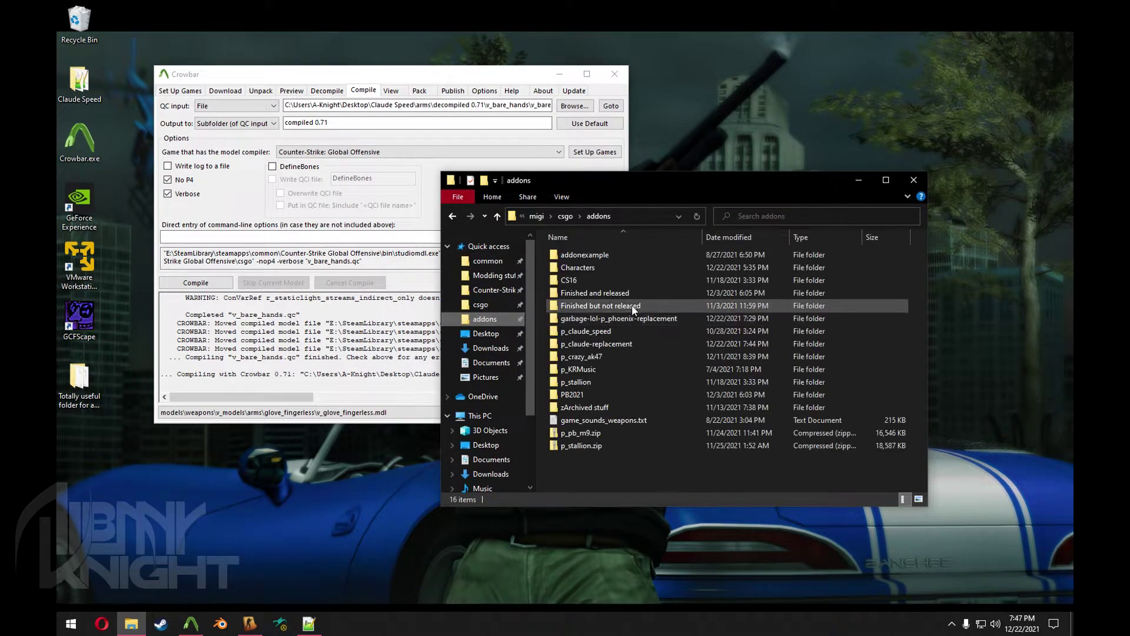
double_click(616, 343)
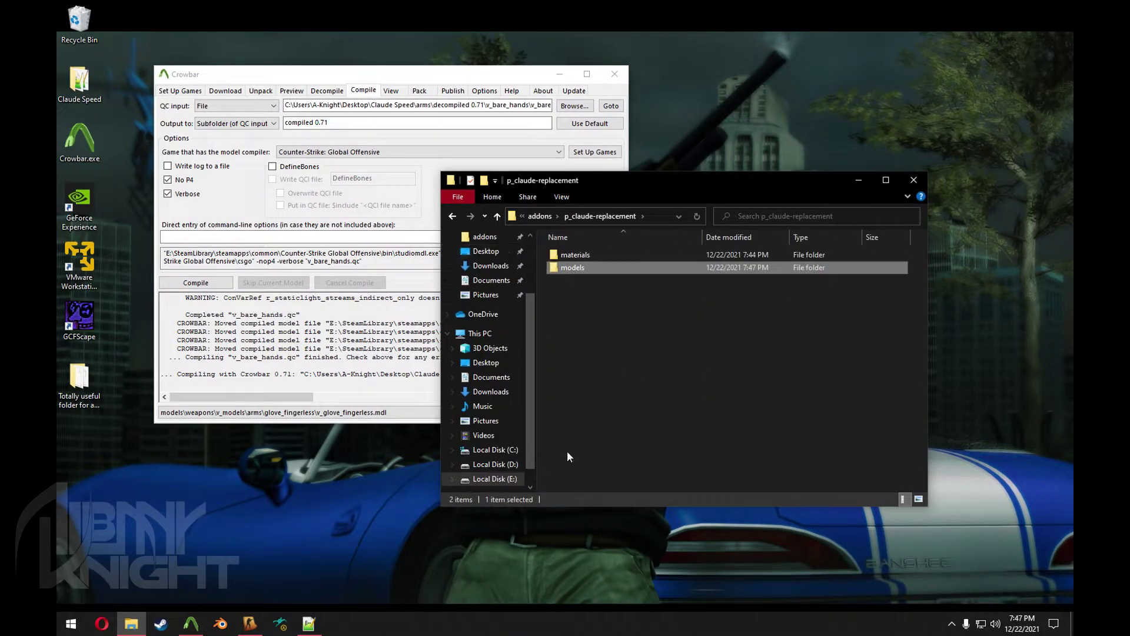
left_click(251, 623)
left_click(523, 415)
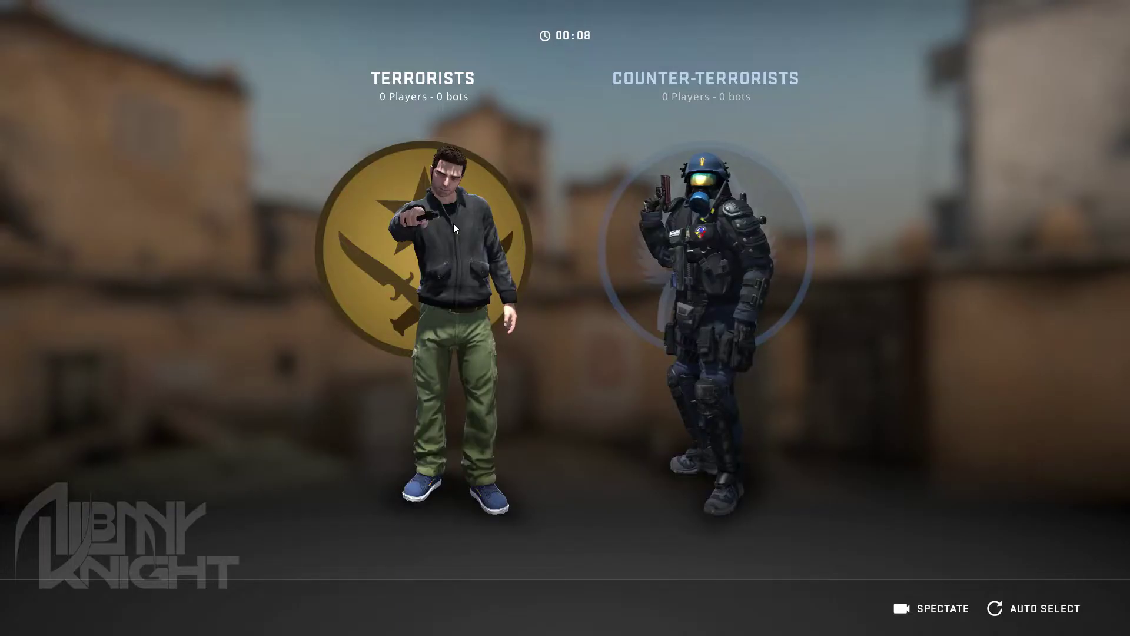
Join the Terrorists as Claude and buy an AK-47 from the Rifles menu
left_click(453, 223)
key("3")
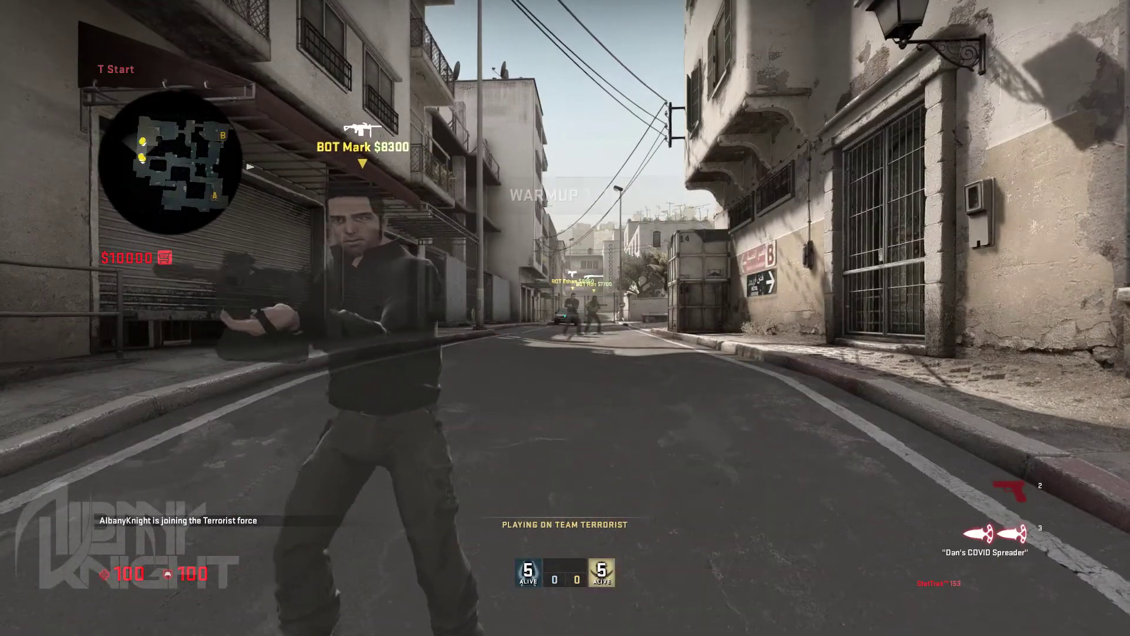
key("b")
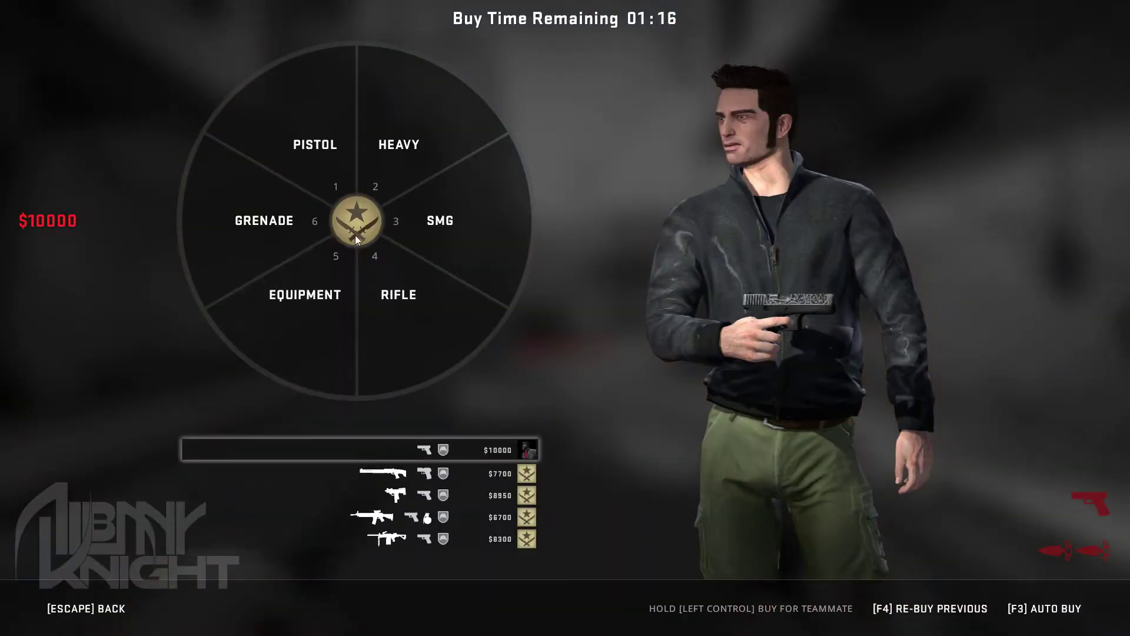
left_click(354, 265)
left_click(417, 151)
Advance down the street, shoot two bots, then kill your own character to end the test
key("w")
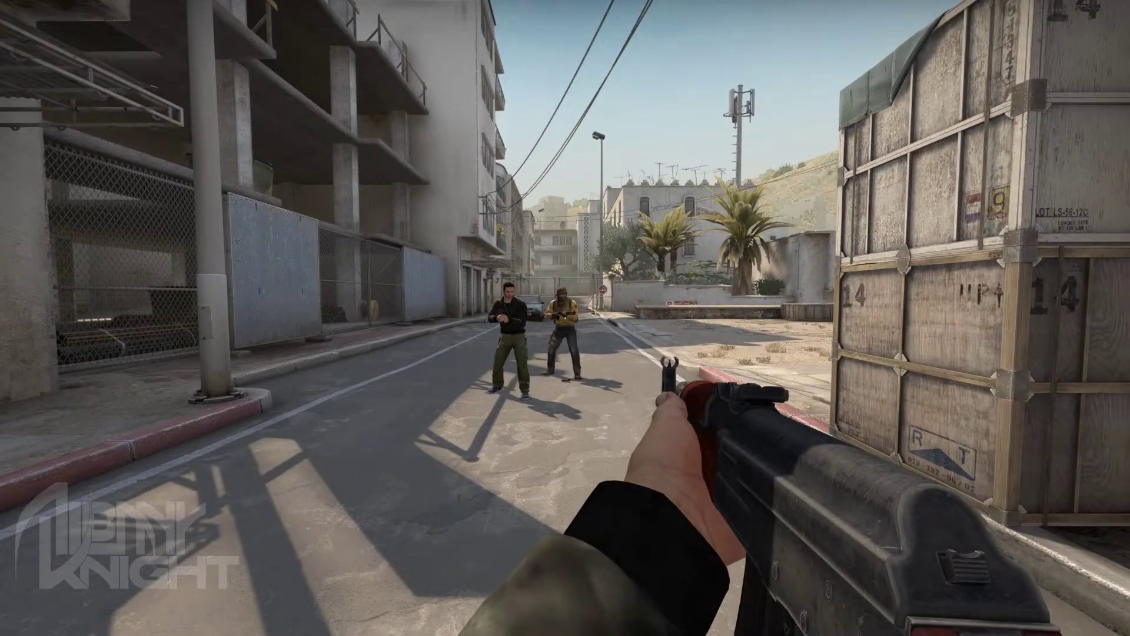
left_click(565, 318)
left_click(565, 318)
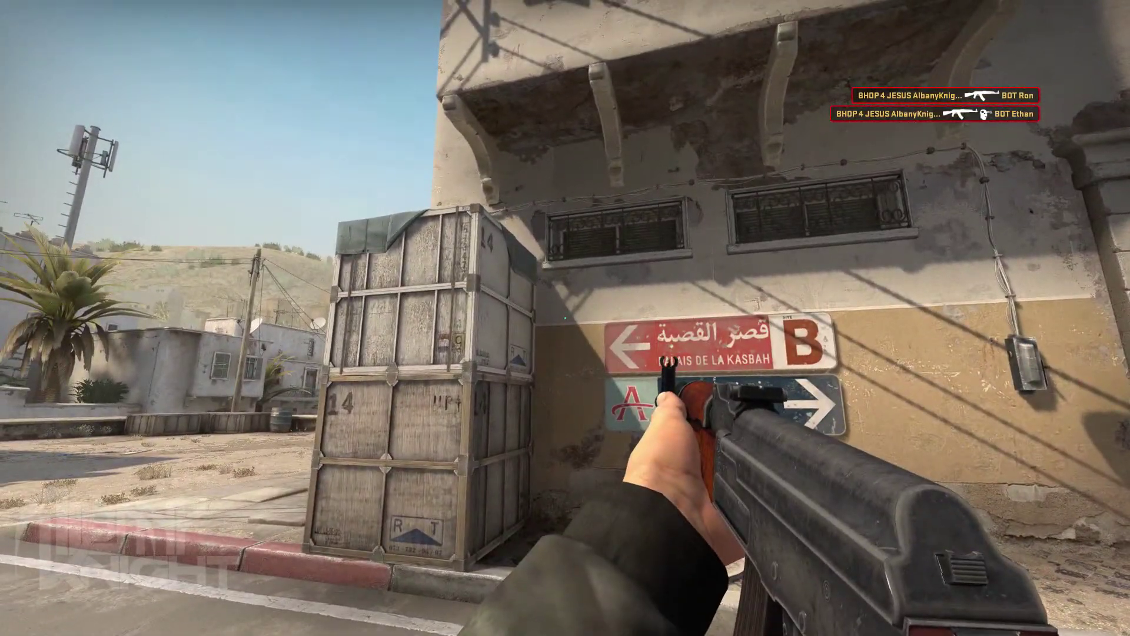
key("k")
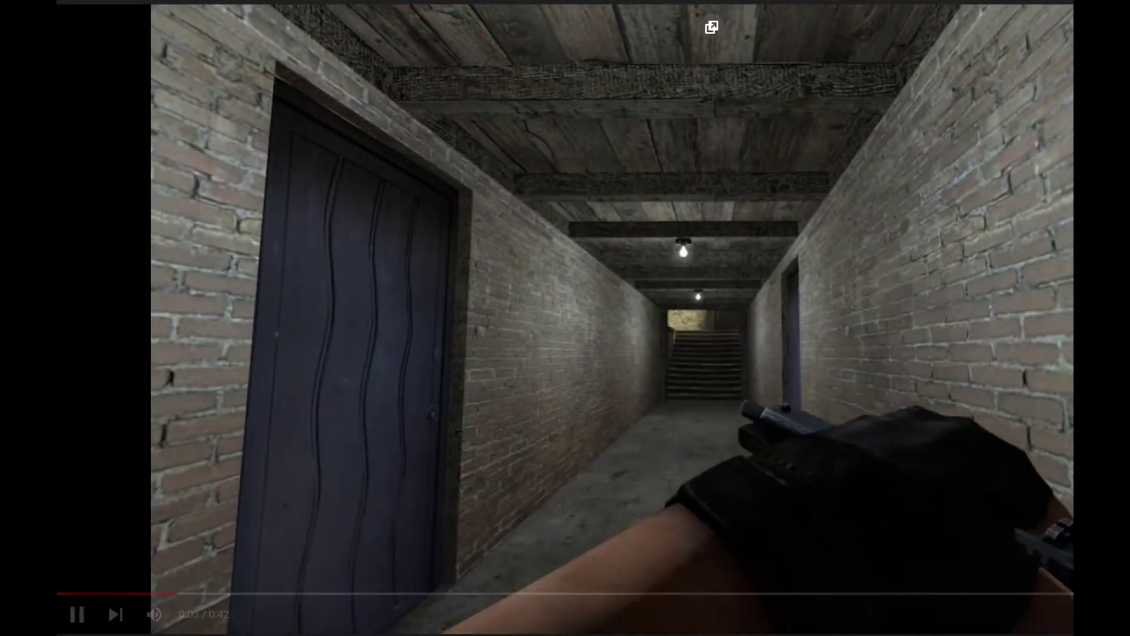
scroll(566, 318, "down", 1)
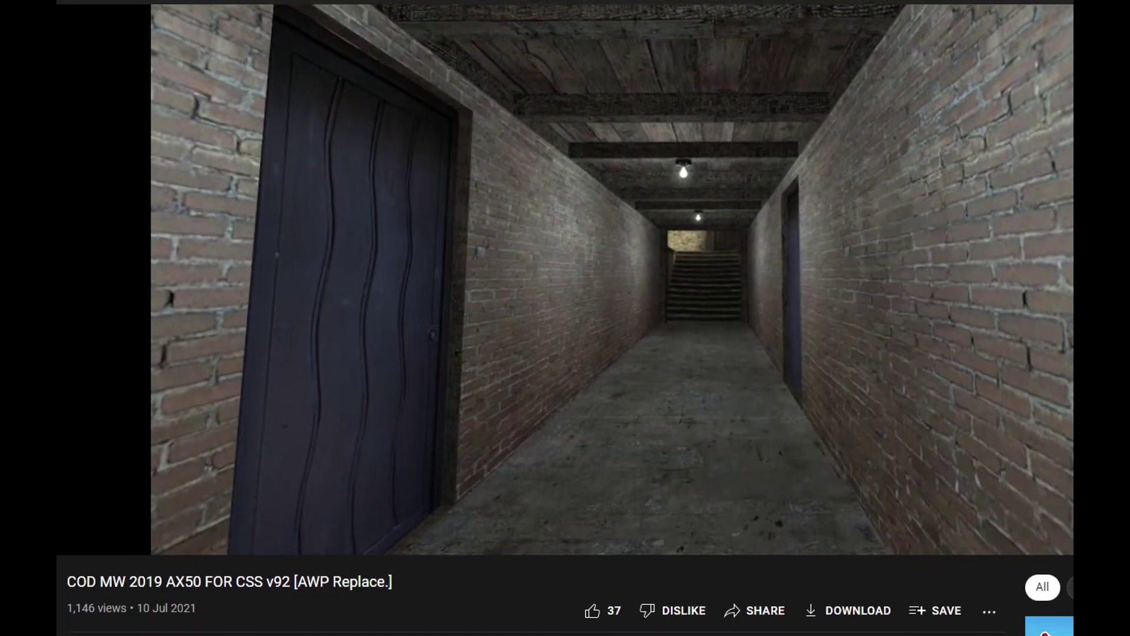
scroll(566, 318, "down", 2)
scroll(182, 559, "down", 1)
Expand the AX50 video's description and highlight the comment calling the mod stolen
left_click(162, 527)
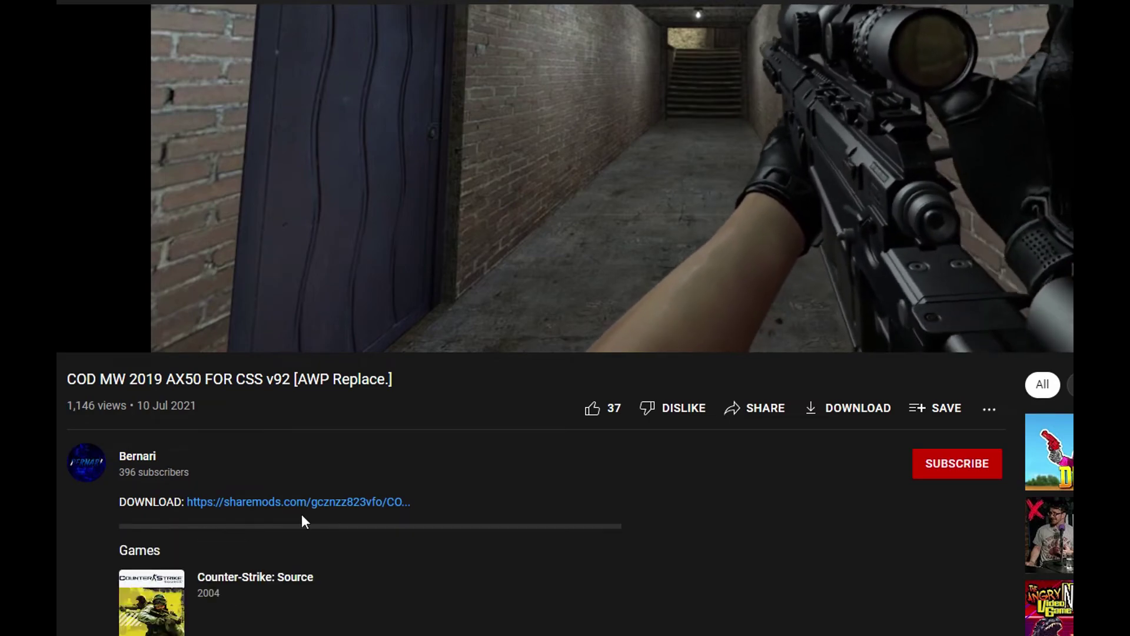
scroll(371, 579, "down", 2)
scroll(372, 596, "down", 2)
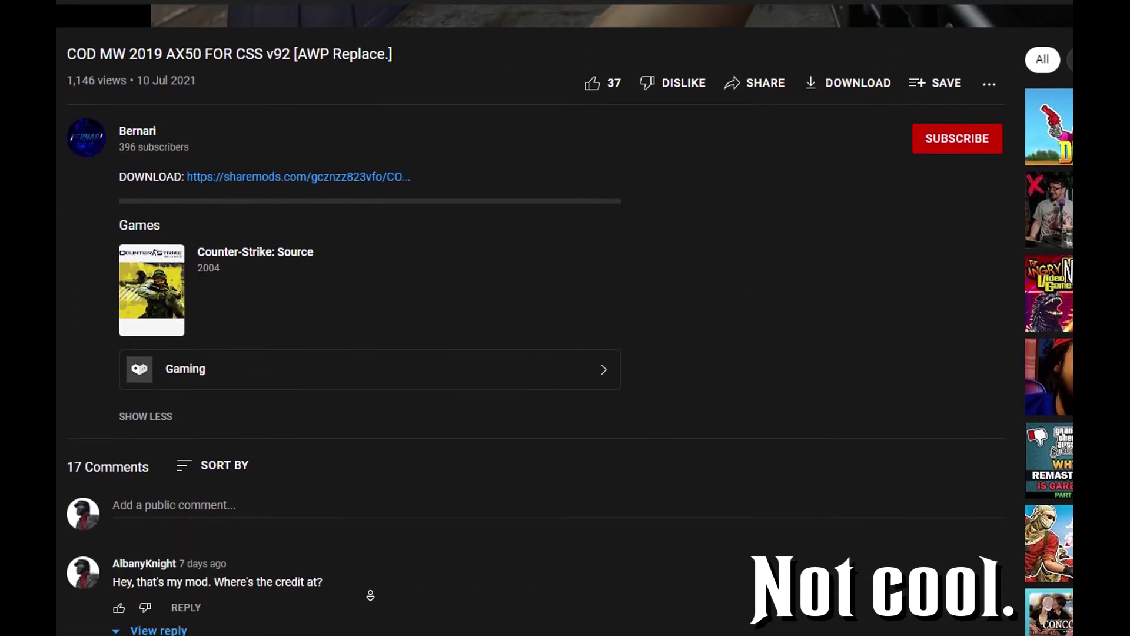
scroll(565, 319, "down", 1)
scroll(566, 318, "down", 1)
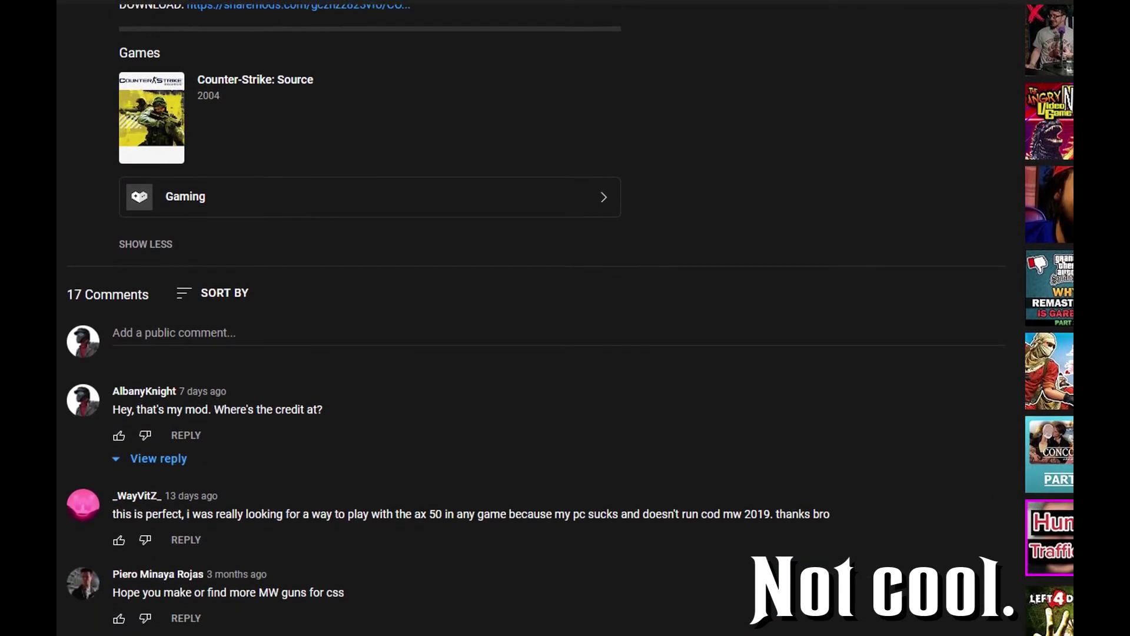
scroll(566, 318, "down", 1)
scroll(566, 318, "down", 1)
scroll(164, 588, "down", 1)
scroll(164, 588, "down", 1)
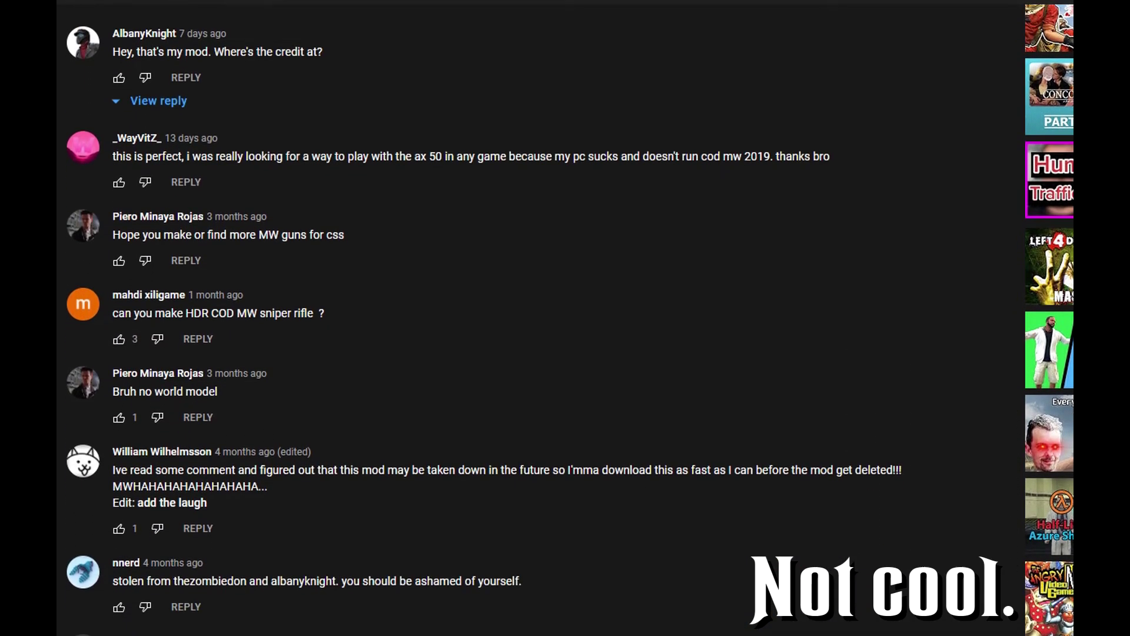
scroll(165, 588, "down", 1)
left_click_drag(110, 528, 530, 531)
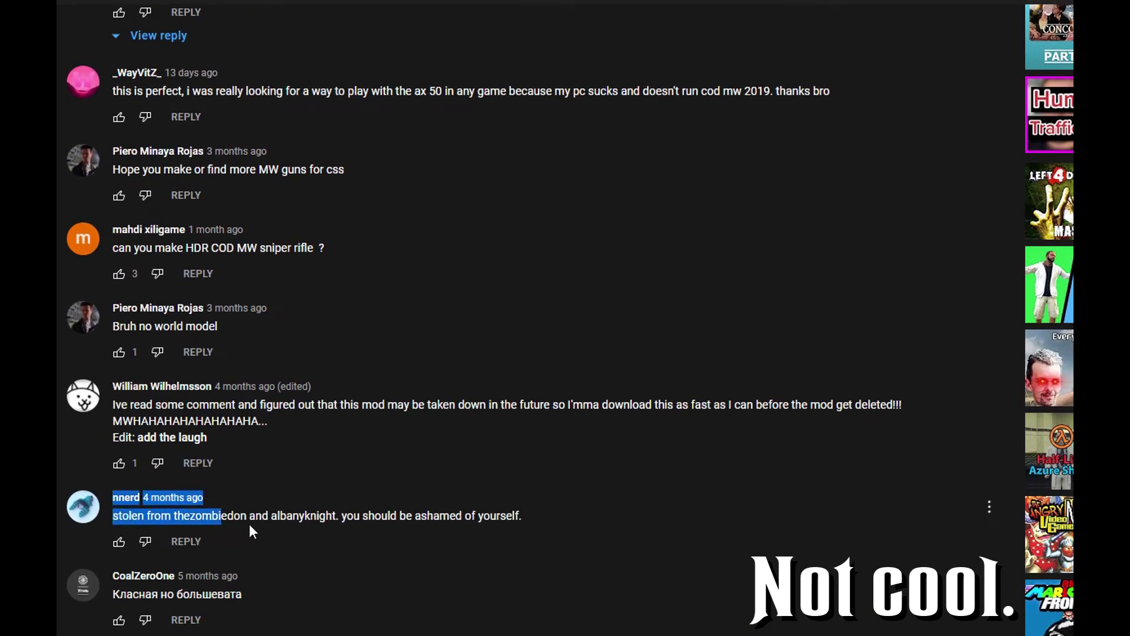